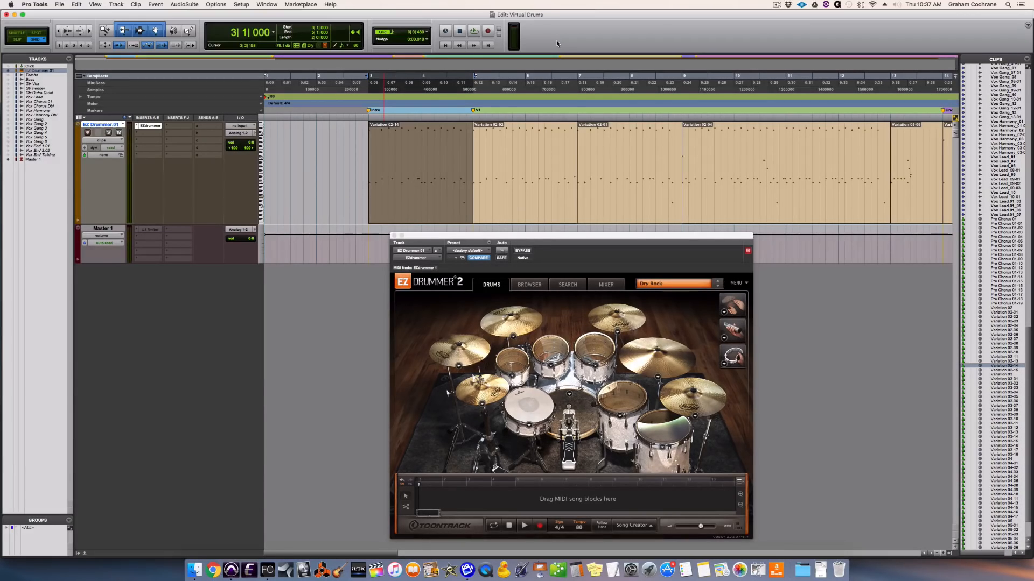
Step: Audition the drum intro on the EZ Drummer.01 track, starting at 2|4|480 just before the first clip
left_click(364, 145)
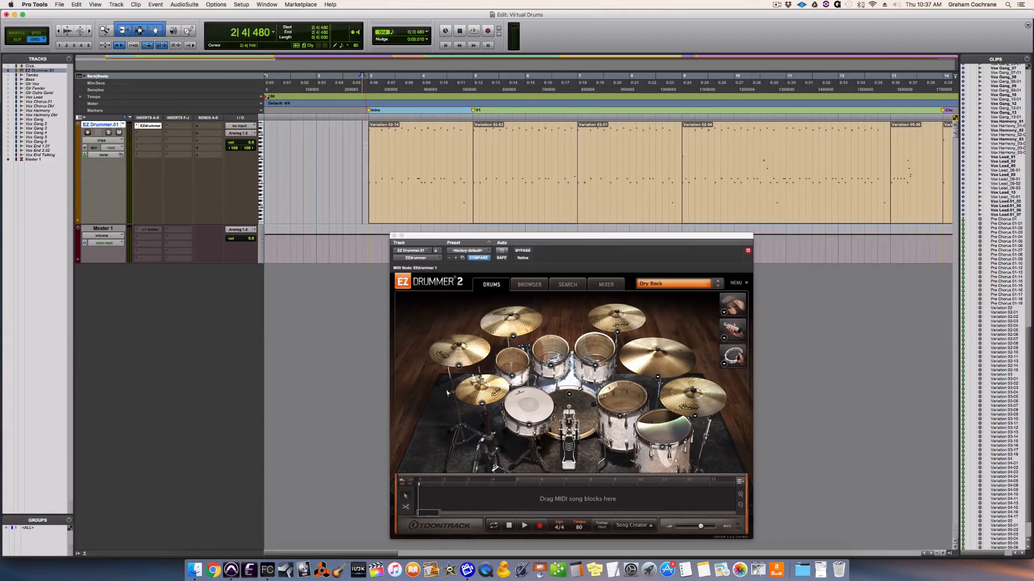
key("space")
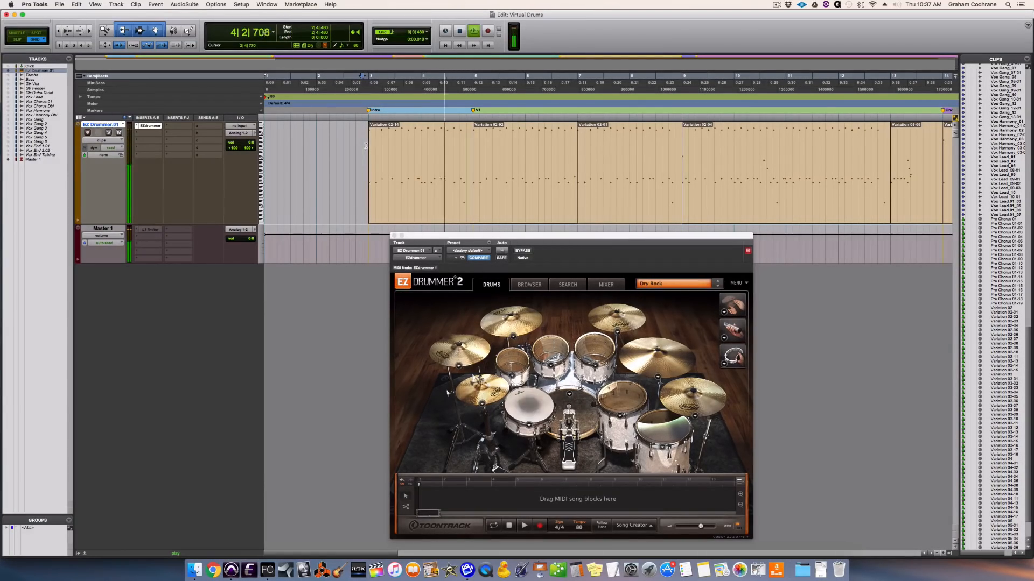
key("space")
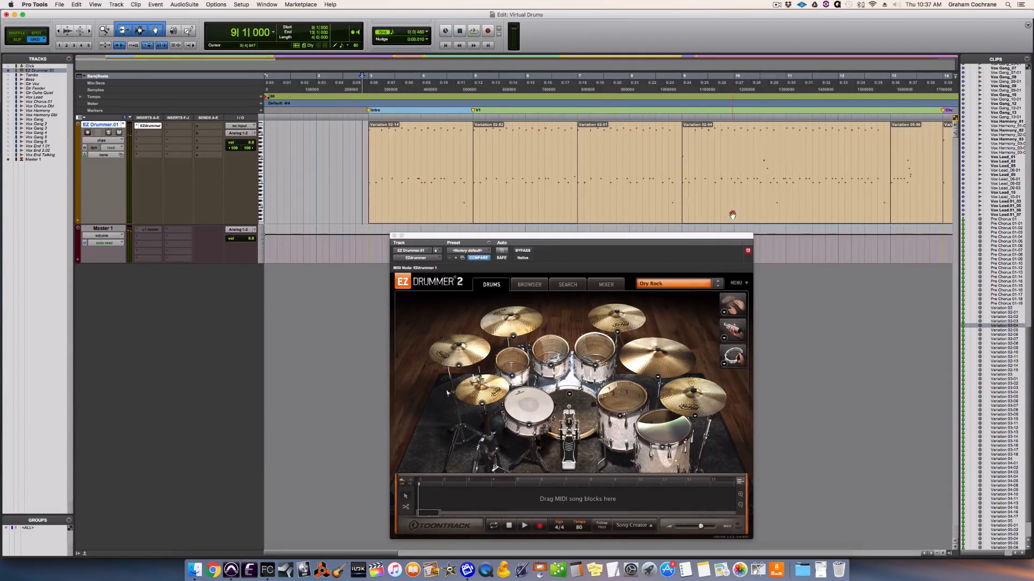
Step: Select the Variation 02-04 clip at bar 9 in the first verse and audition it
left_click(733, 215)
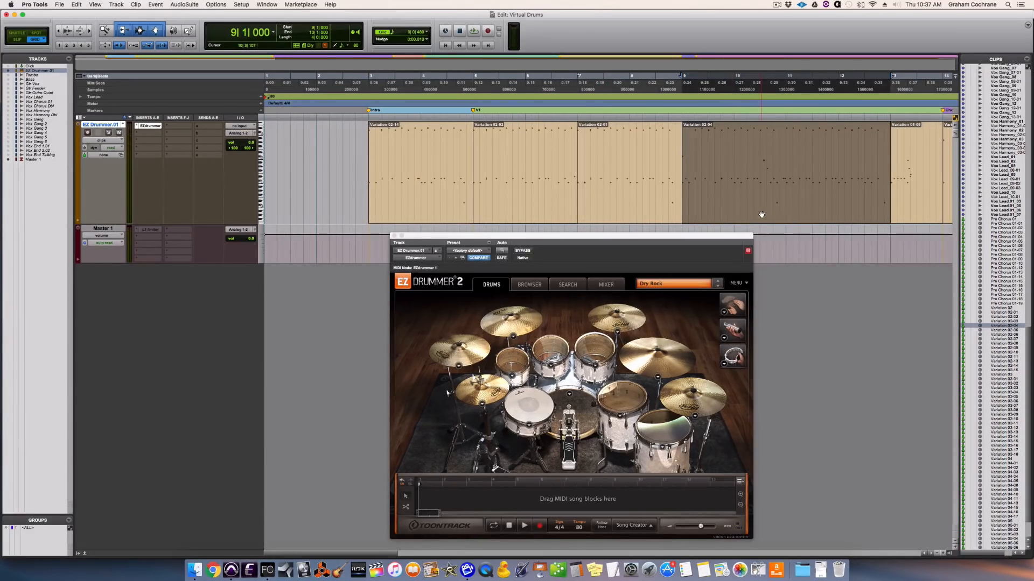
key("space")
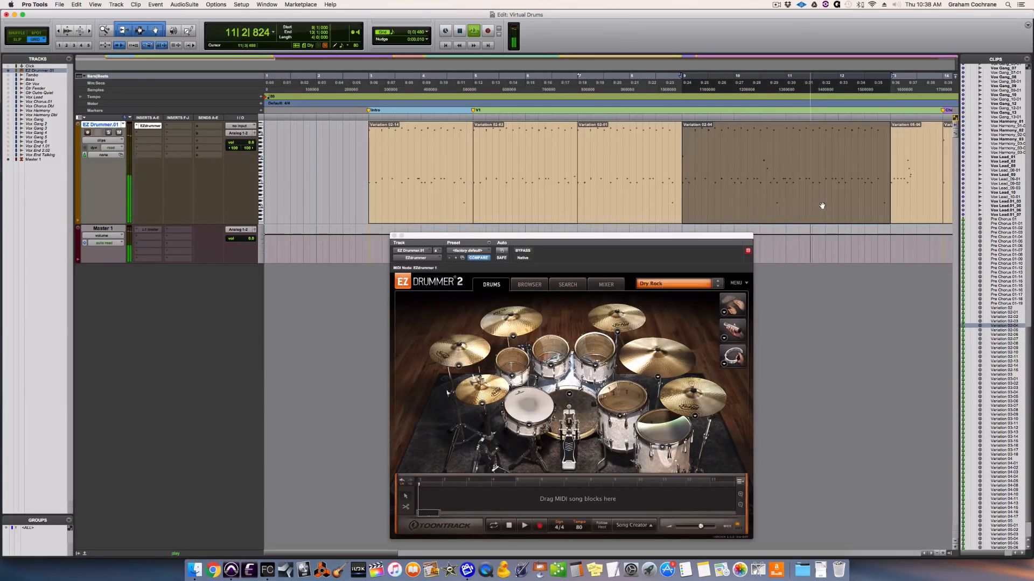
key("space")
Step: Audition the fill into the first chorus, playing from 12|3|480
scroll(822, 206, "right", 10)
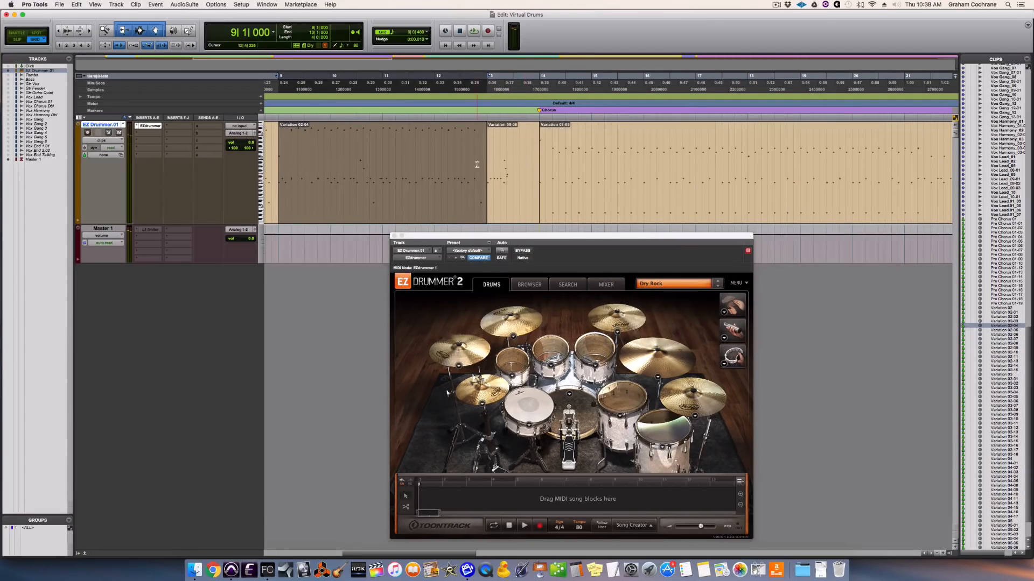
left_click(467, 163)
key("space")
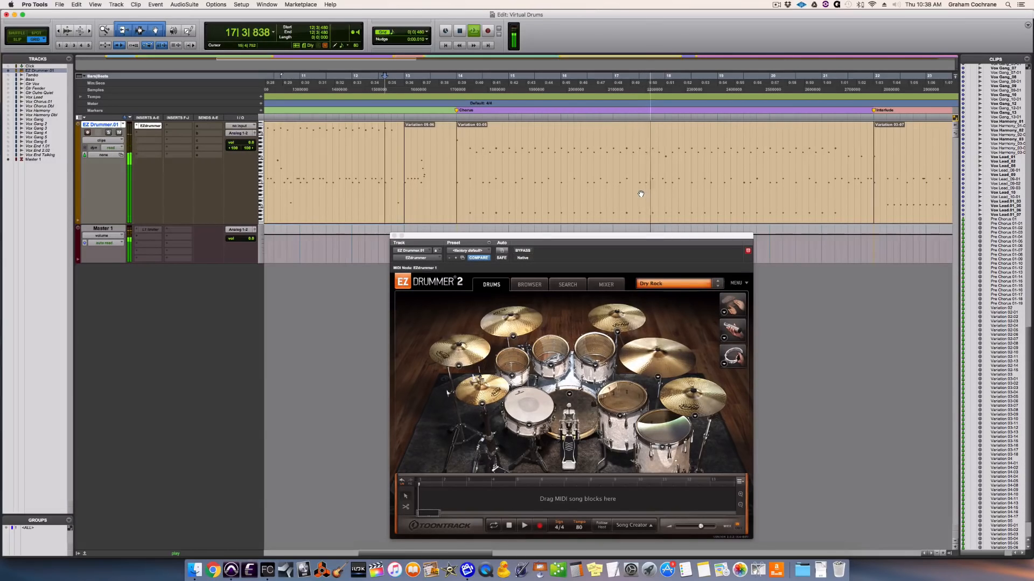
key("space")
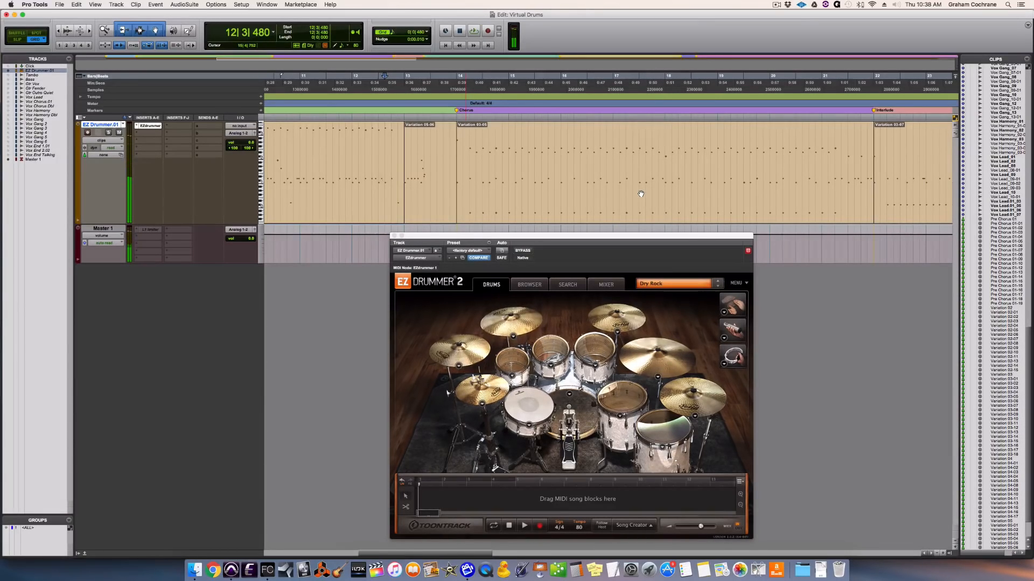
Step: Audition the change from the first chorus into the interlude, playing from 21|3|480
scroll(640, 194, "right", 5)
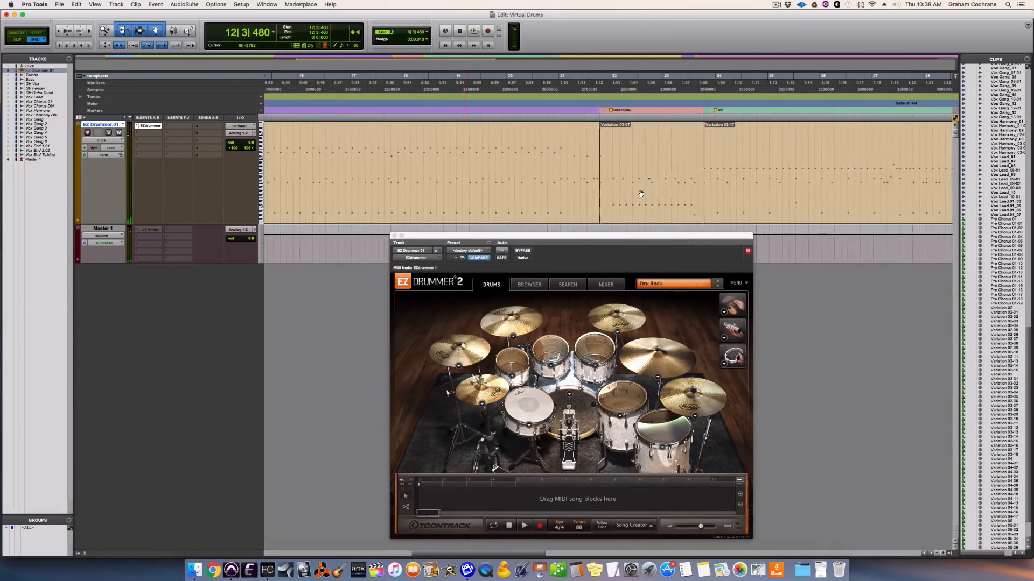
scroll(641, 194, "right", 3)
left_click(502, 154)
key("space")
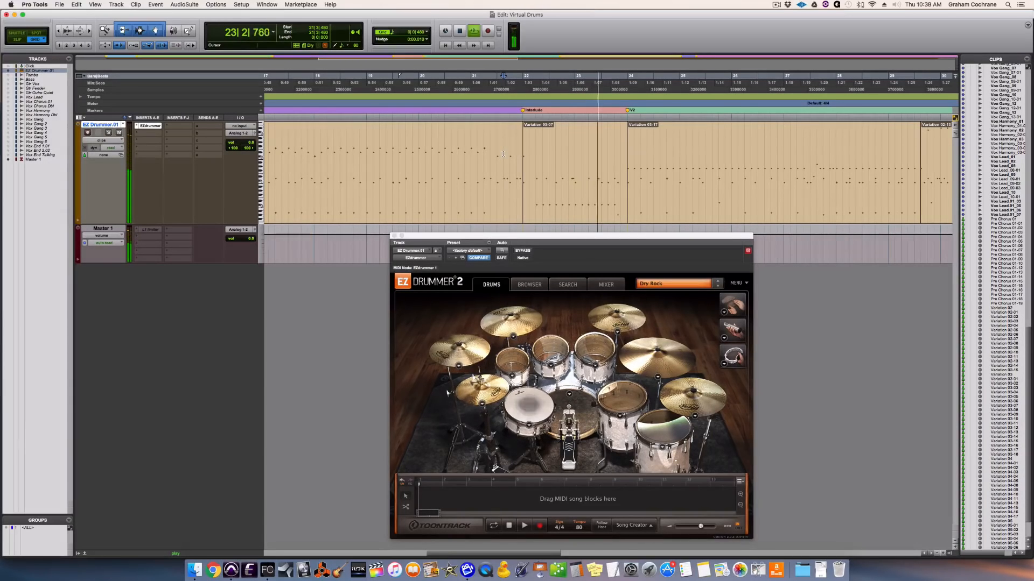
key("space")
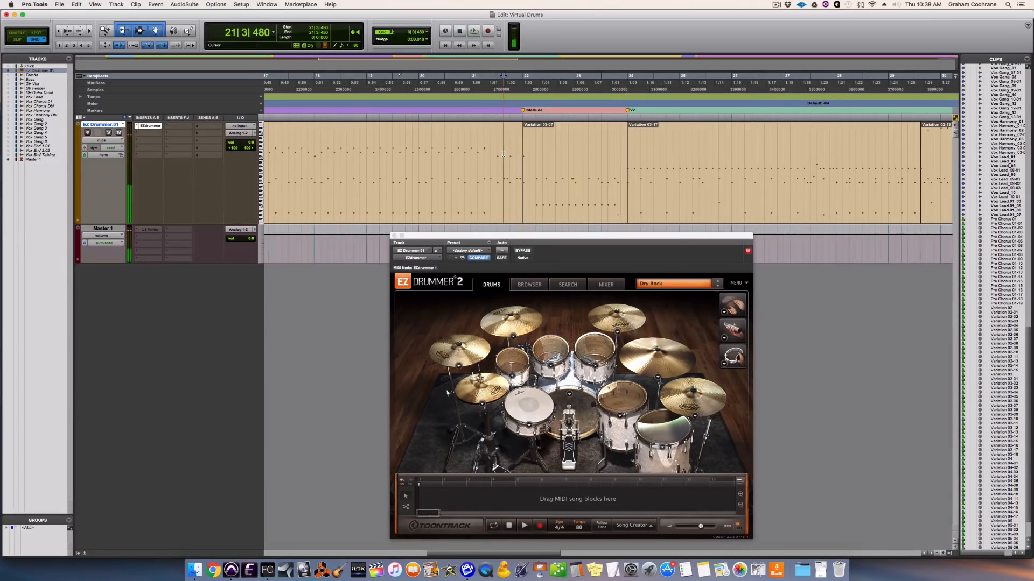
Step: Select the Variation 03-17 clip at the start of V2 and audition the second verse groove
left_click(648, 209)
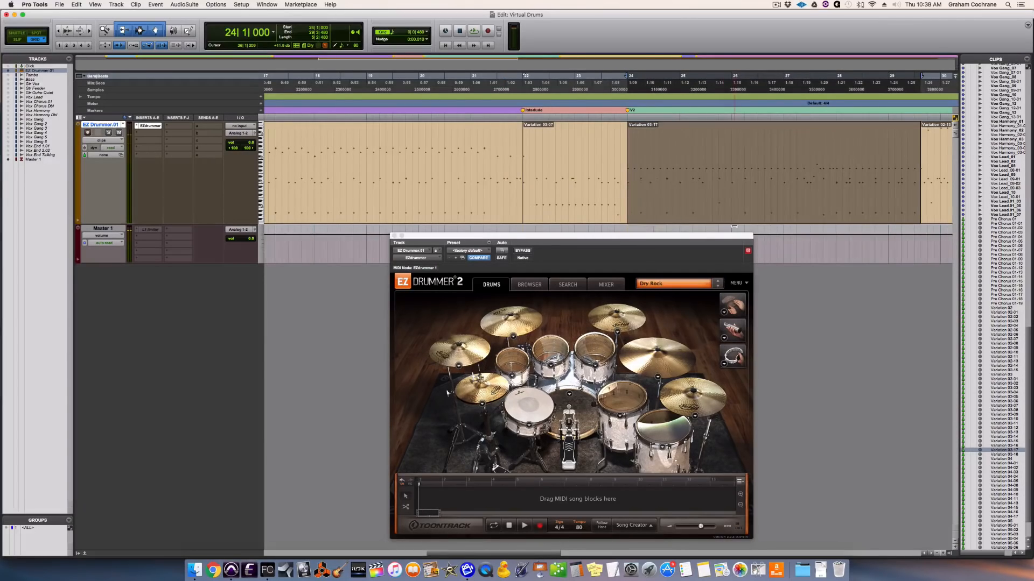
scroll(720, 226, "right", 5)
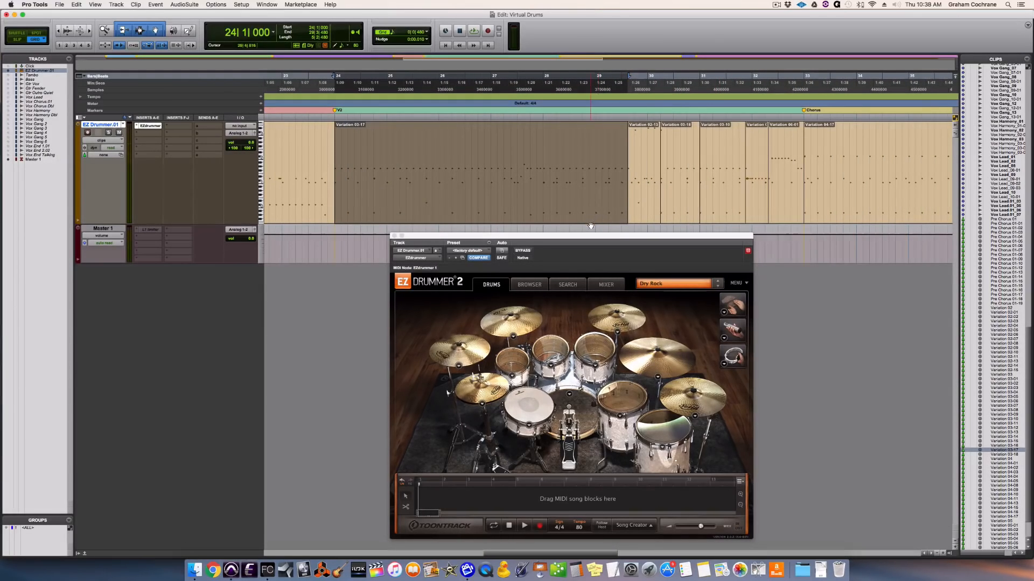
key("space")
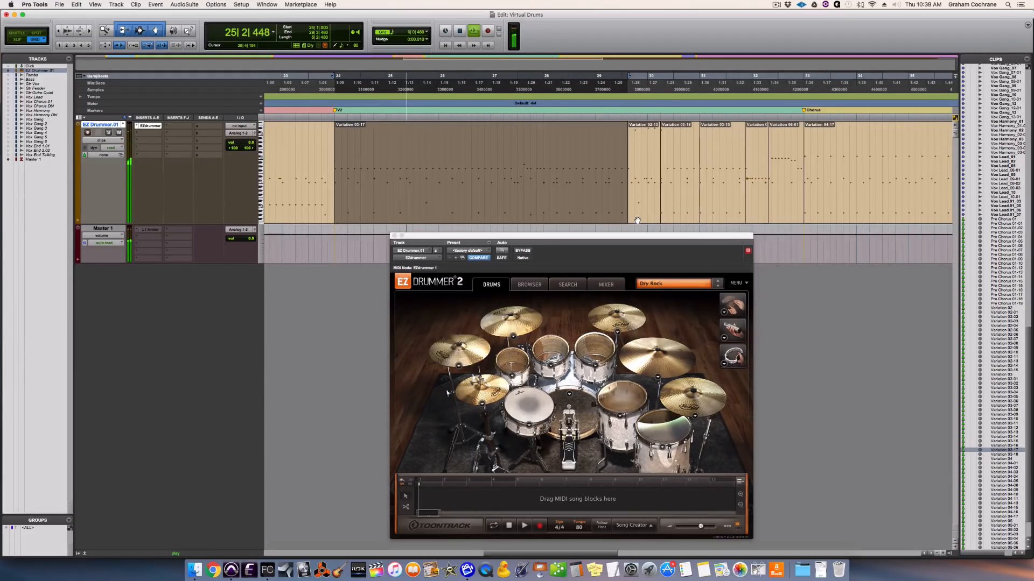
key("space")
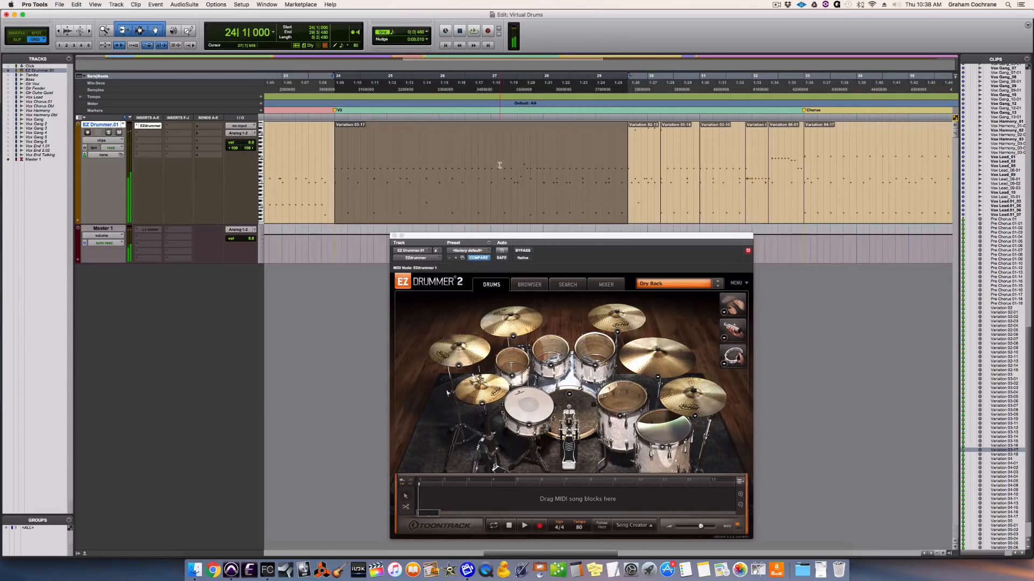
Step: Audition the second half of the Variation 03-17 clip in V2, playing from 27|1|480
left_click(495, 161)
key("space")
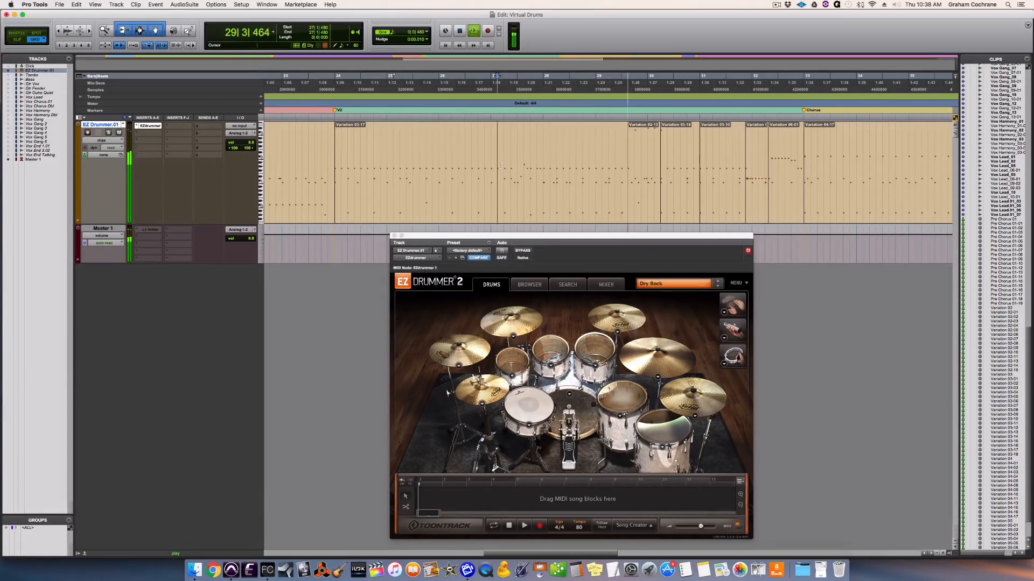
key("space")
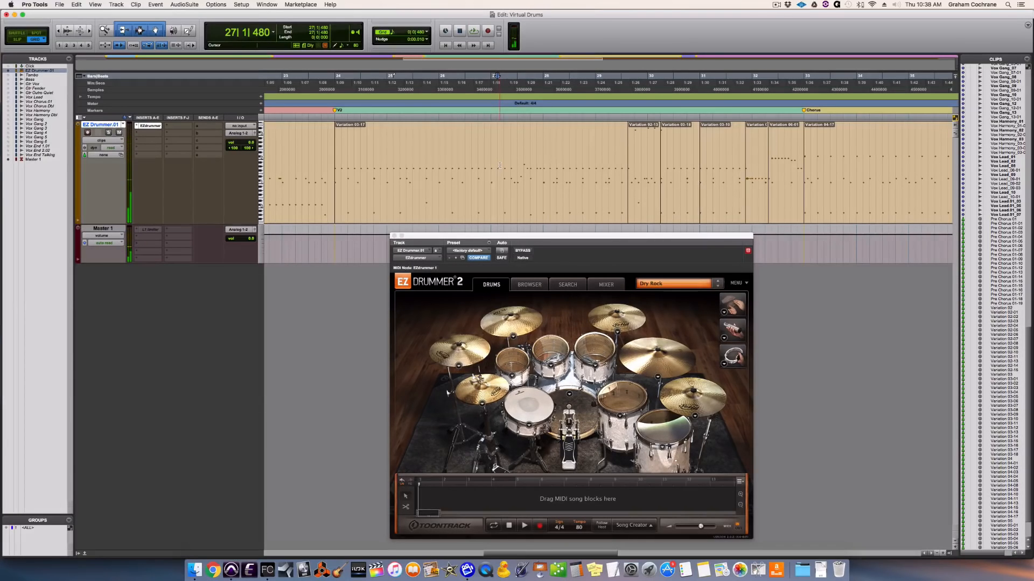
Step: Audition the build and fill leading into the second chorus, playing from 31|4|000
scroll(610, 167, "right", 3)
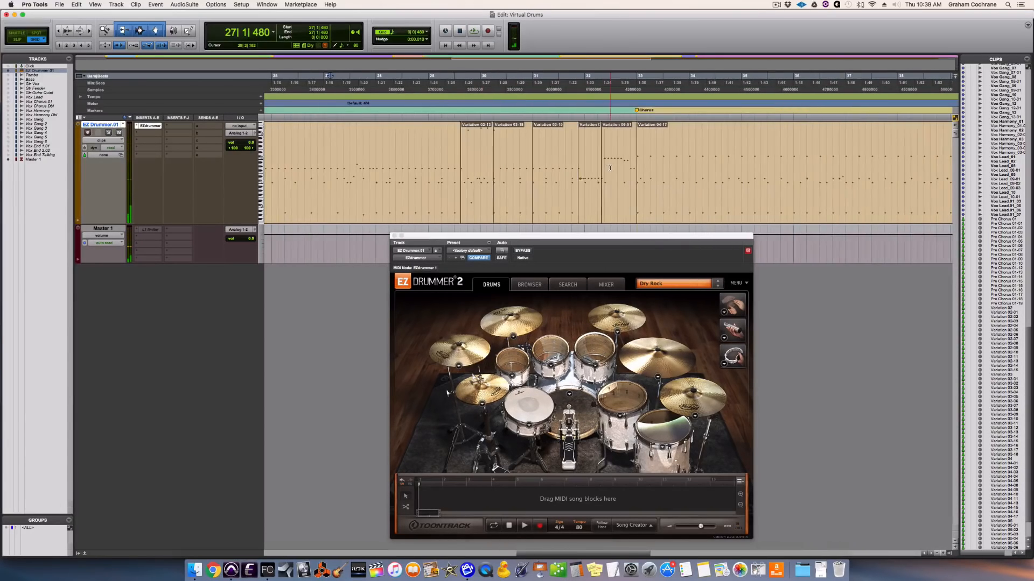
left_click(570, 166)
key("space")
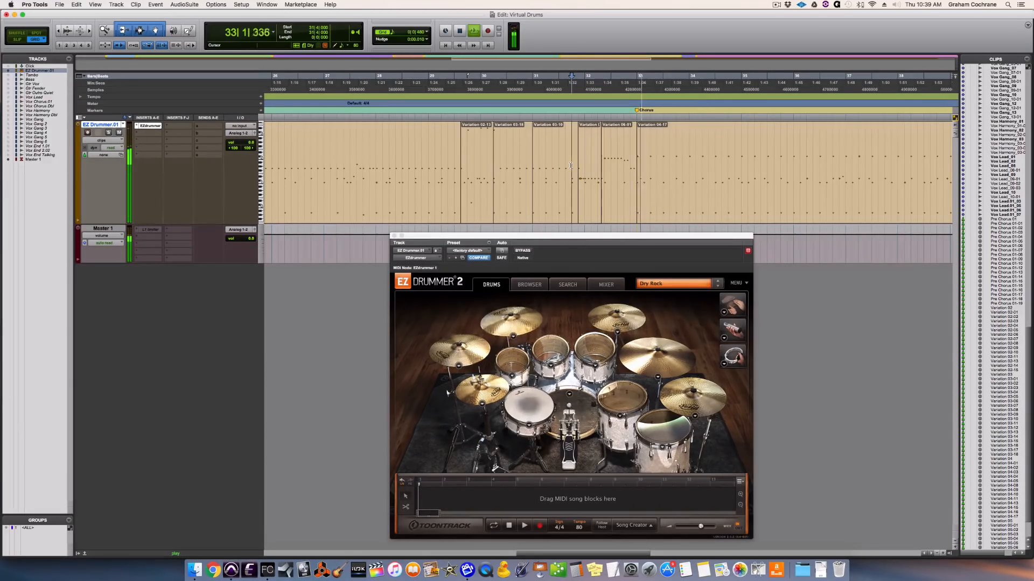
scroll(641, 175, "right", 5)
key("space")
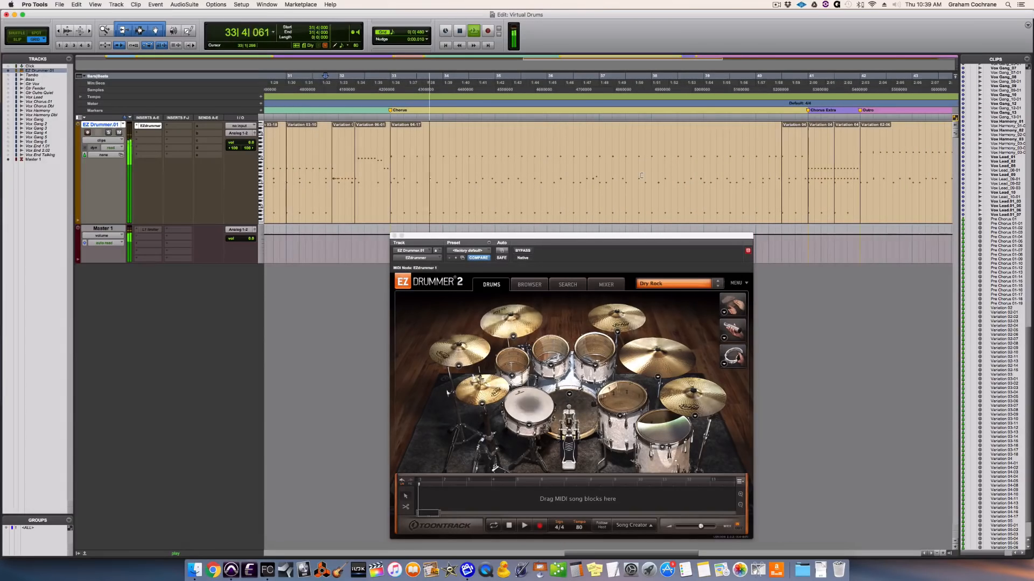
Step: Audition the Chorus Extra section and its change into the outro, playing from 40|4|000
scroll(706, 185, "right", 2)
scroll(706, 185, "right", 1)
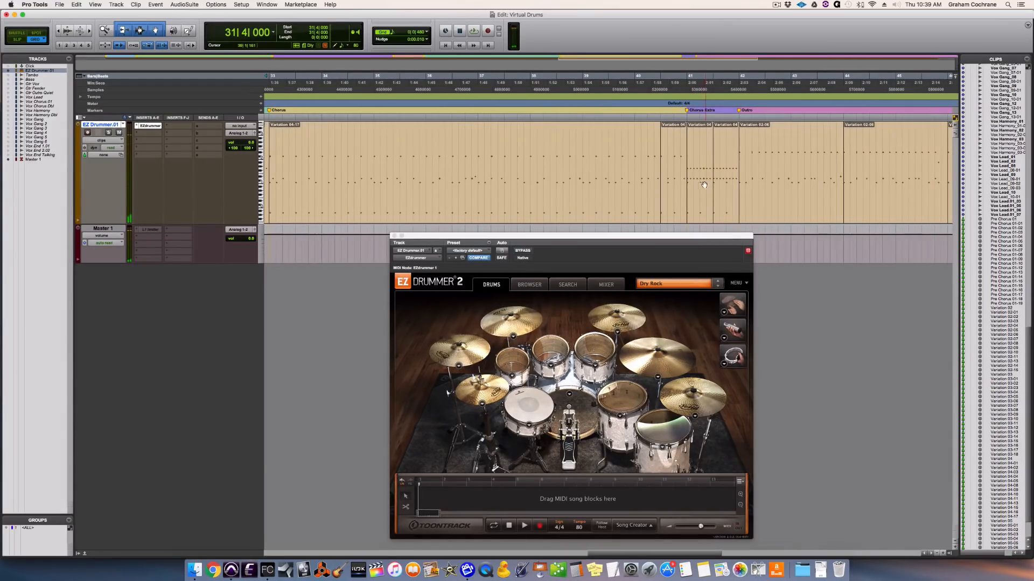
left_click(677, 161)
key("space")
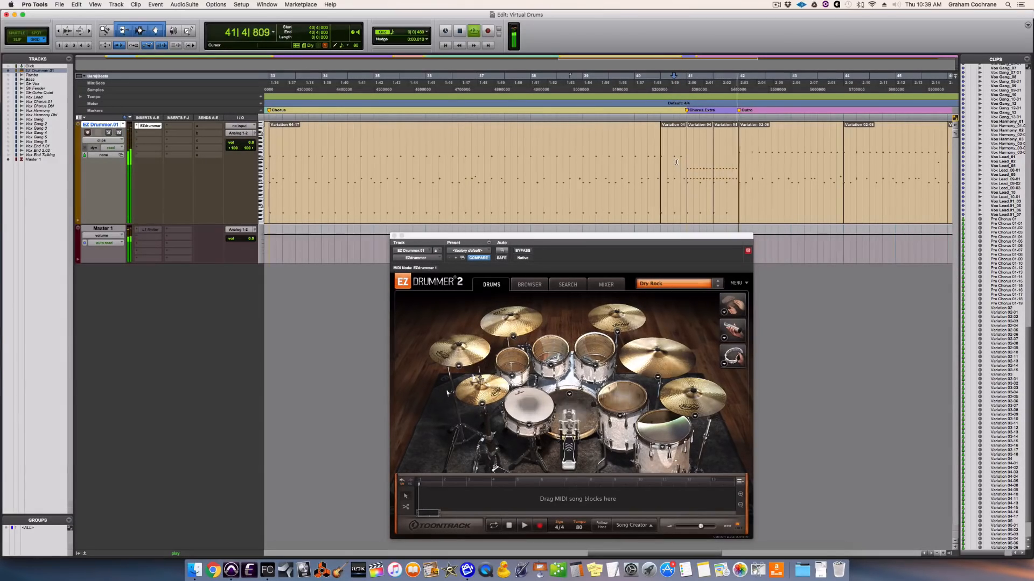
scroll(728, 183, "right", 5)
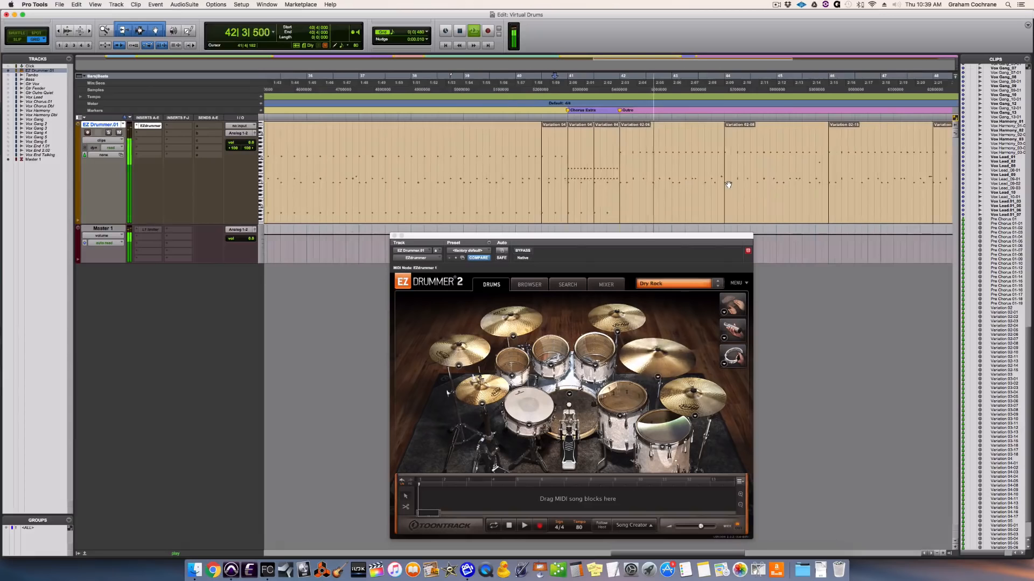
scroll(727, 184, "right", 4)
key("space")
Step: Select the last outro clip, starting at bar 50, and audition it
scroll(695, 182, "right", 14)
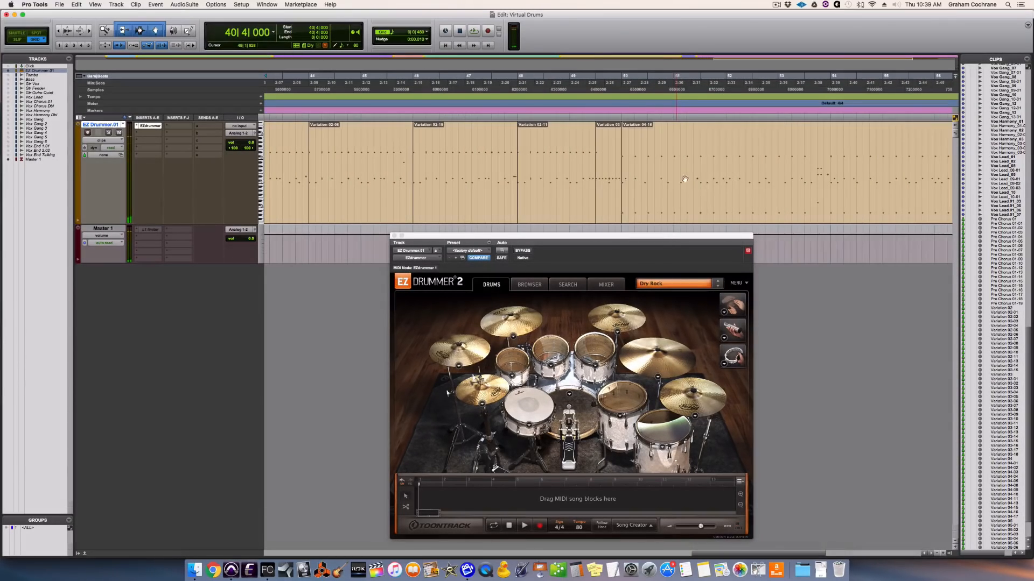
left_click(658, 201)
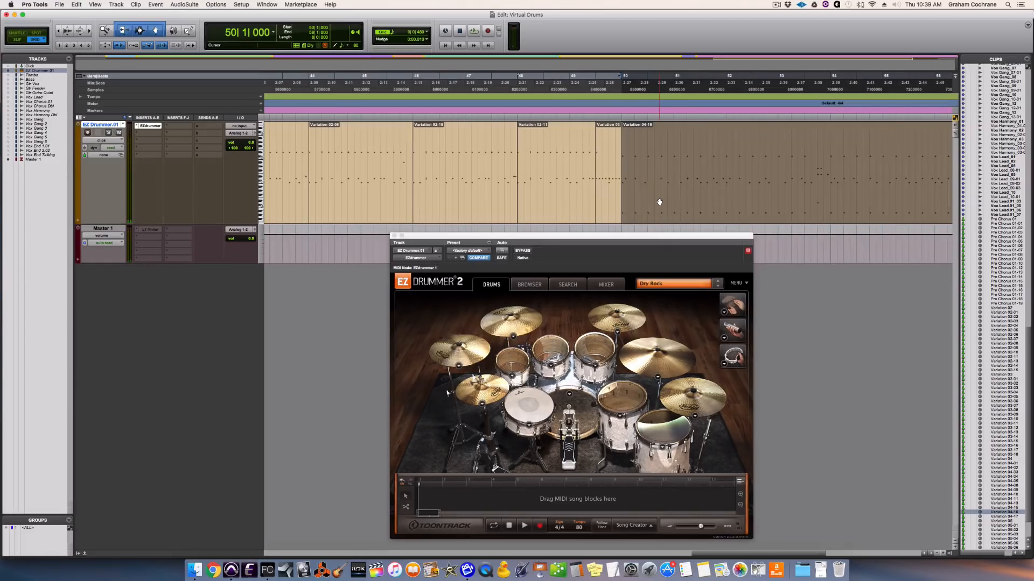
key("space")
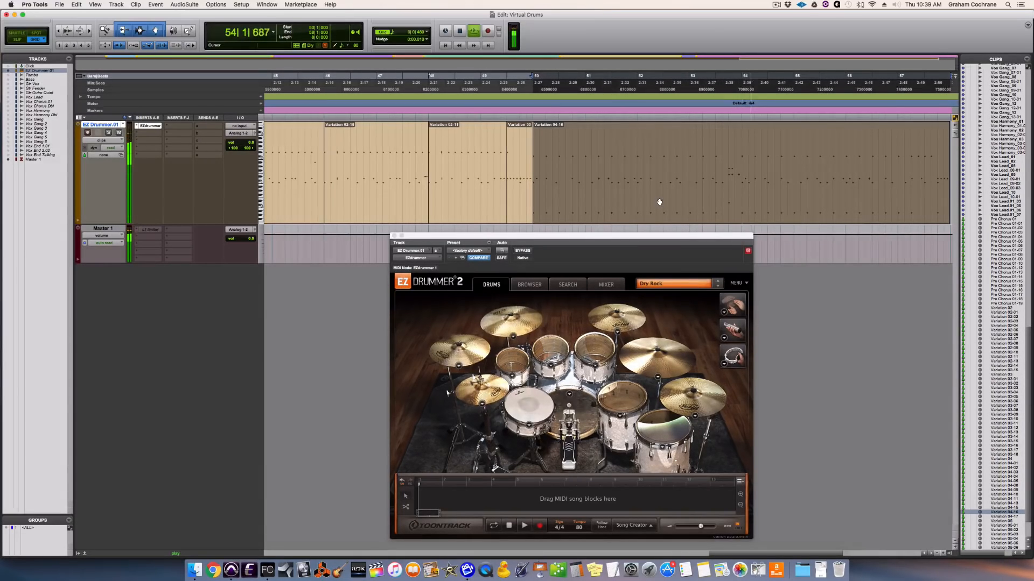
key("space")
Step: Audition the ending of the final outro clip, playing from 57|1|480
scroll(659, 202, "right", 5)
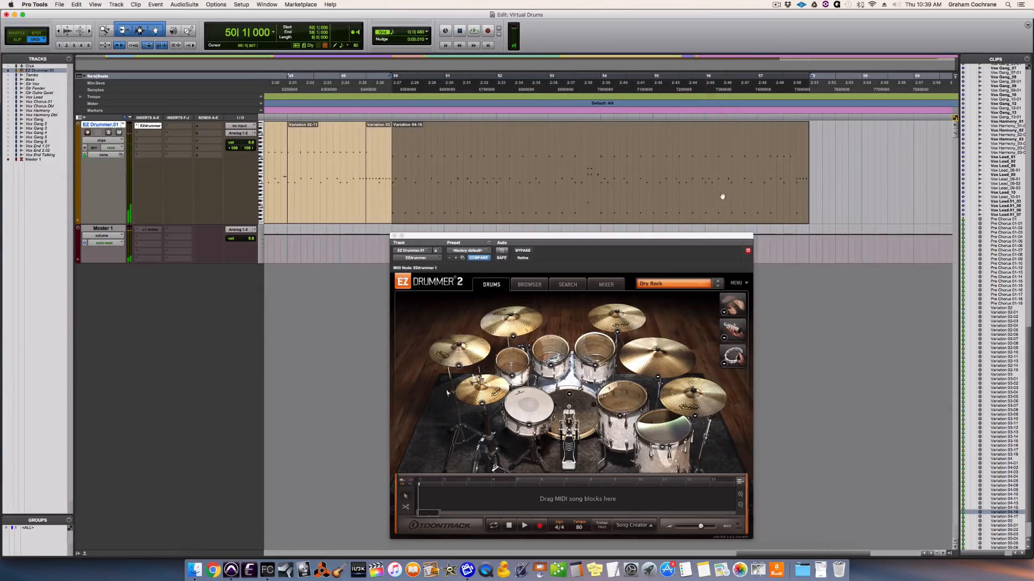
left_click(765, 162)
key("space")
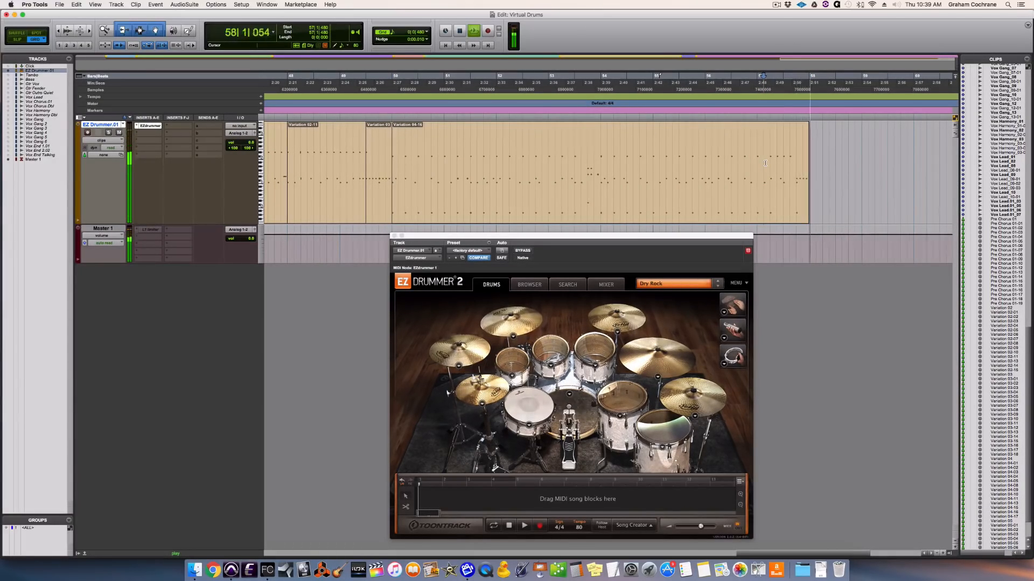
key("space")
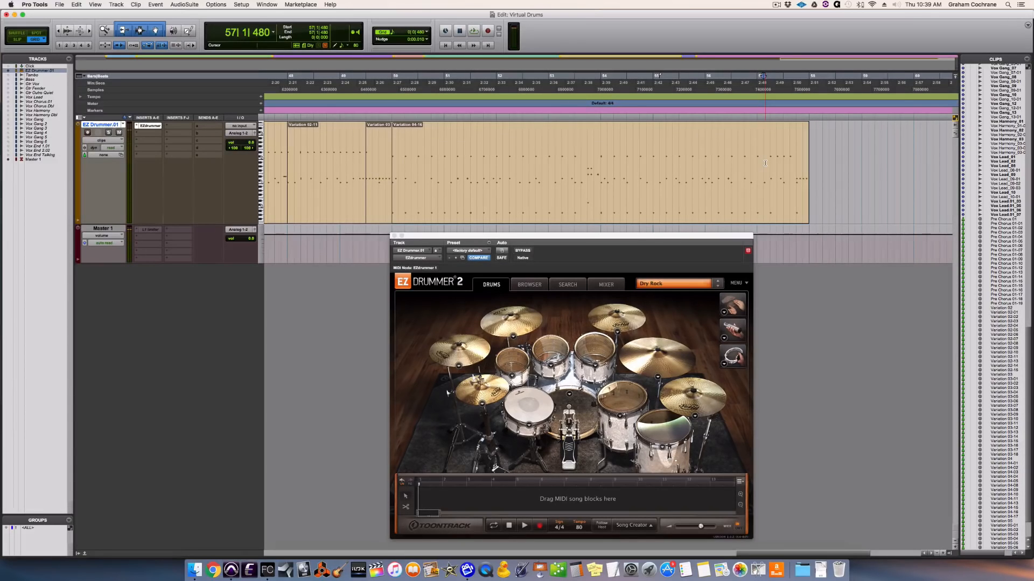
Step: Return to the beginning of the song, select the intro clip at bar 3 and audition it again
key("r")
key("r")
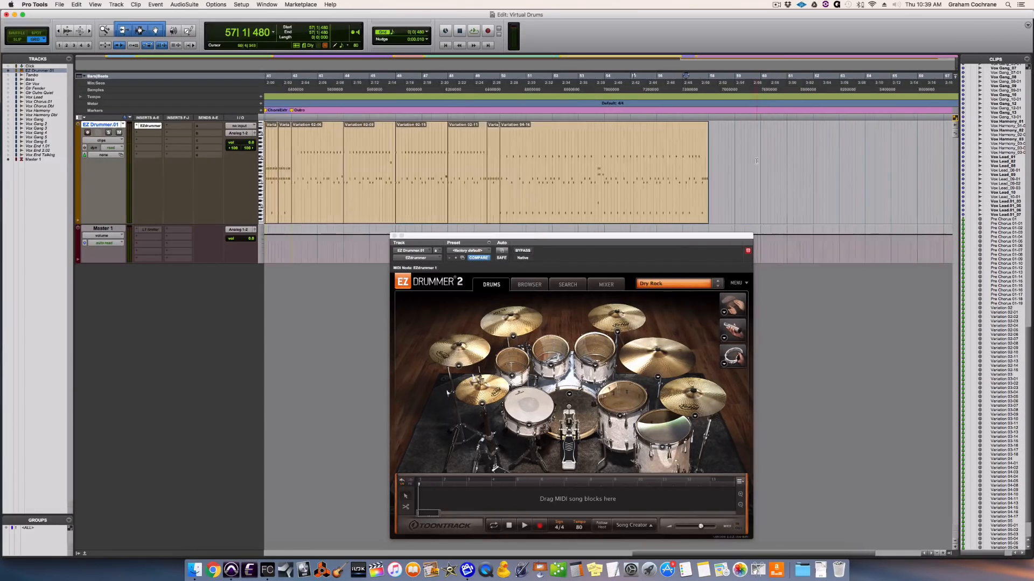
scroll(701, 177, "left", 10)
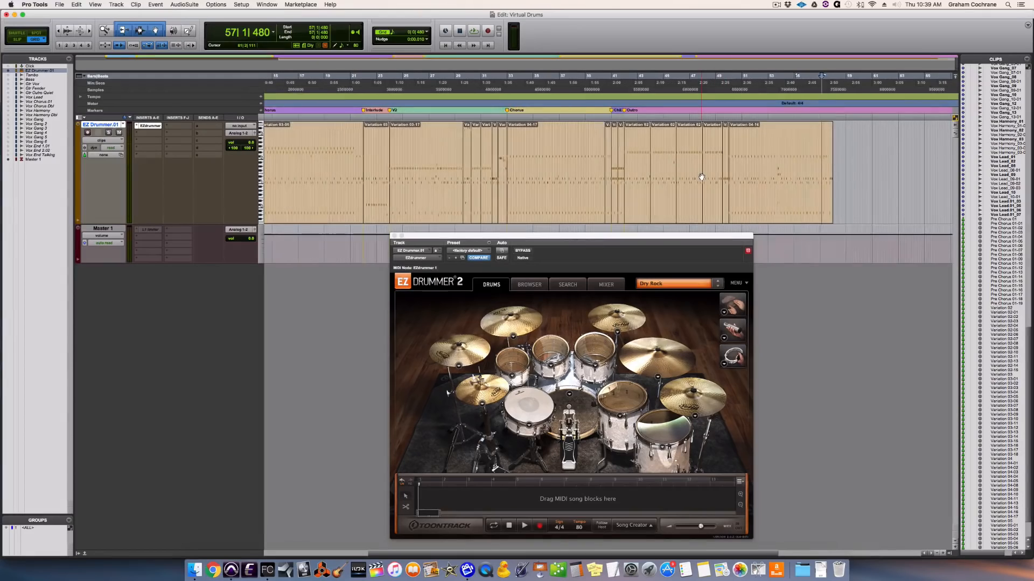
scroll(701, 176, "left", 4)
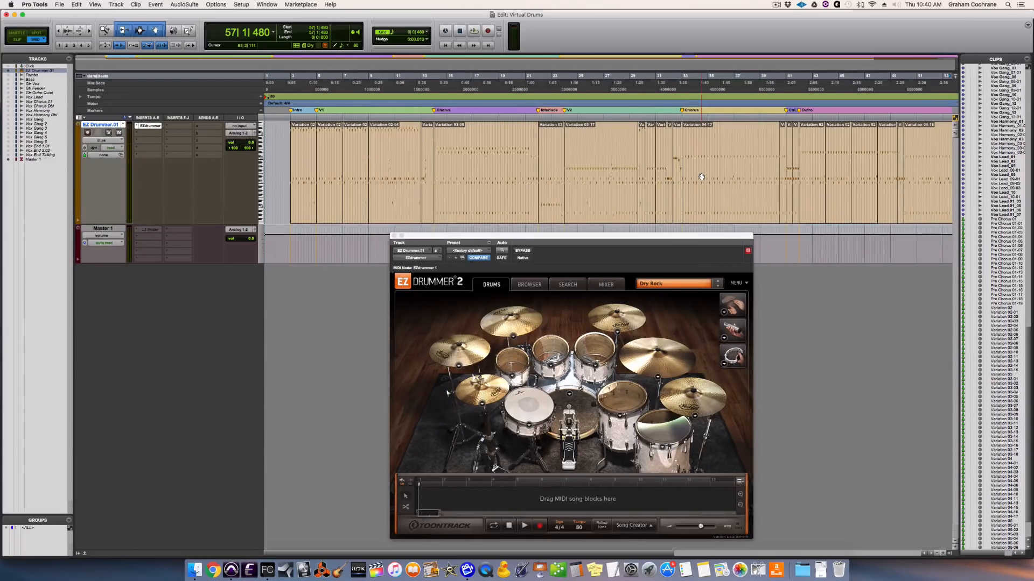
left_click(305, 203)
key("t")
key("t")
key("space")
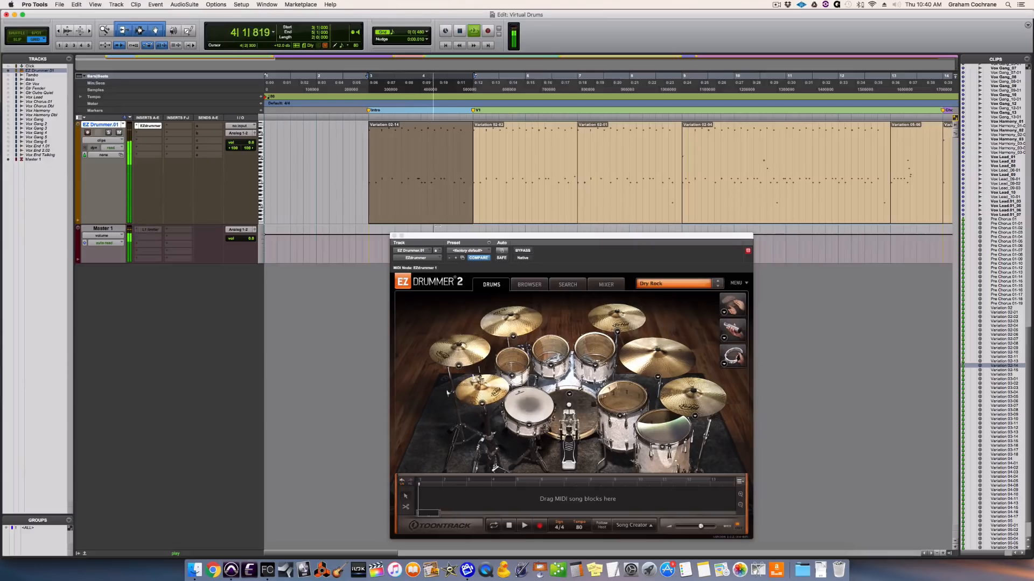
key("space")
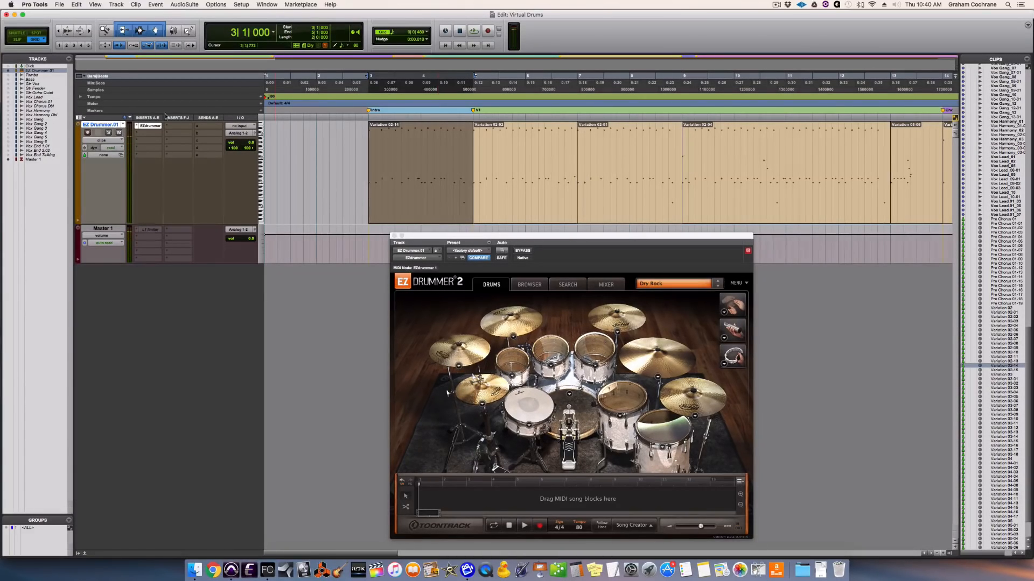
Step: Switch the drum track to the EZ Drummer (1) playlist and preview Variation 02 from the Uptempo Rock 173 BPM Verse grooves
left_click(124, 124)
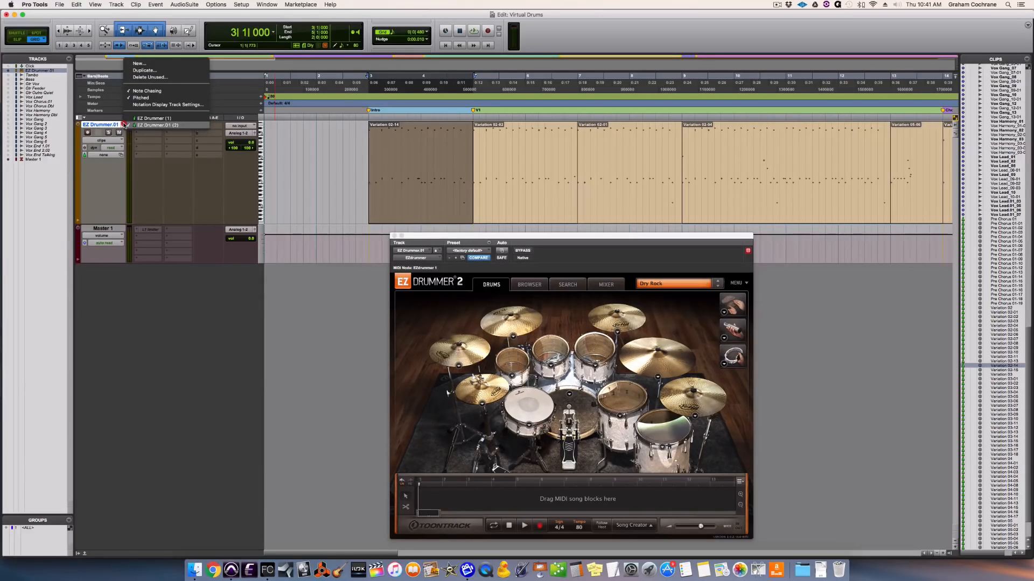
left_click(124, 119)
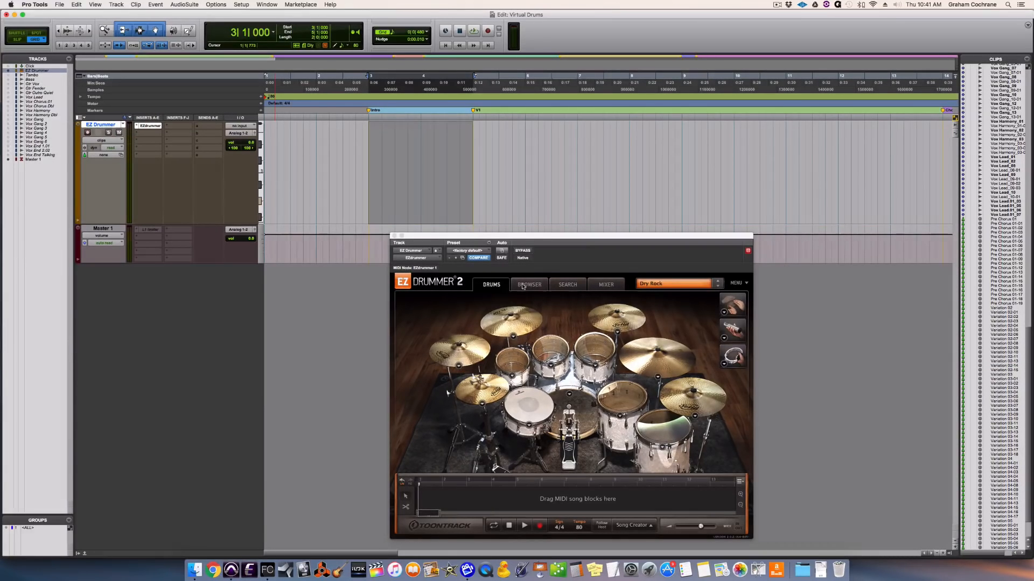
left_click(526, 285)
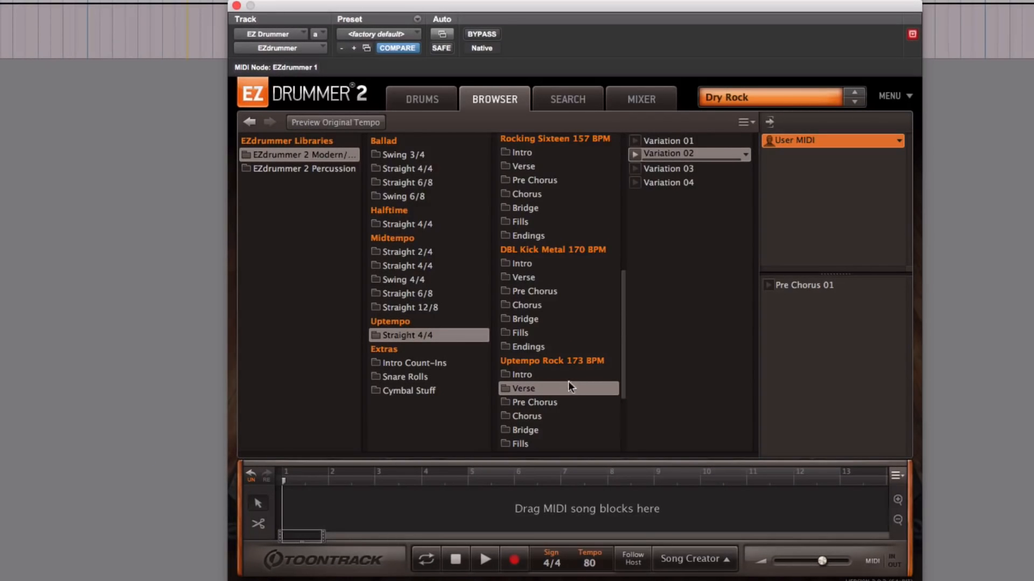
left_click(635, 154)
left_click(636, 155)
Step: Add Verse Variation 02 to the EZdrummer song timeline and turn off its Opening Hit in Edit Play Style
left_click_drag(663, 157, 436, 517)
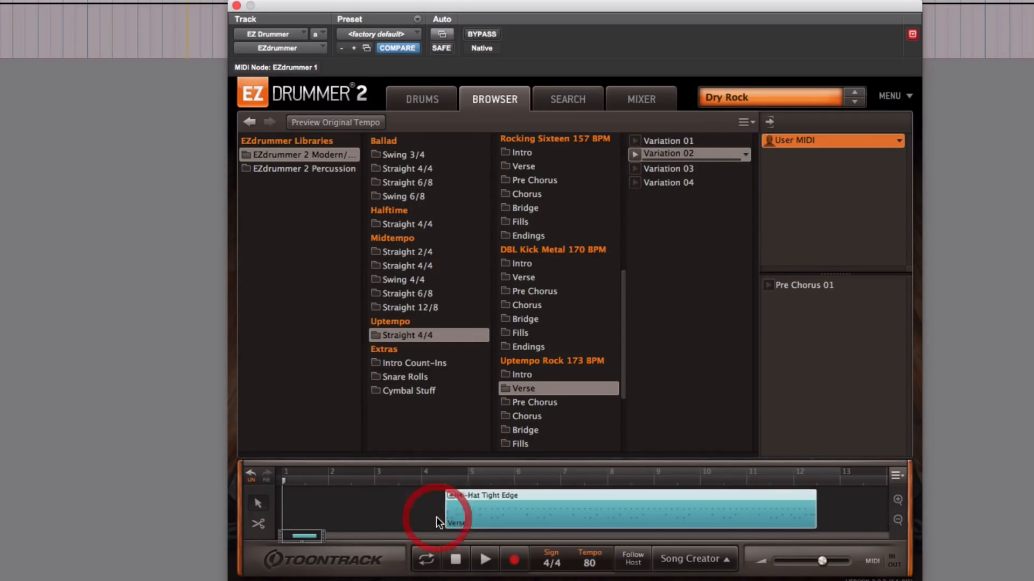
double_click(540, 517)
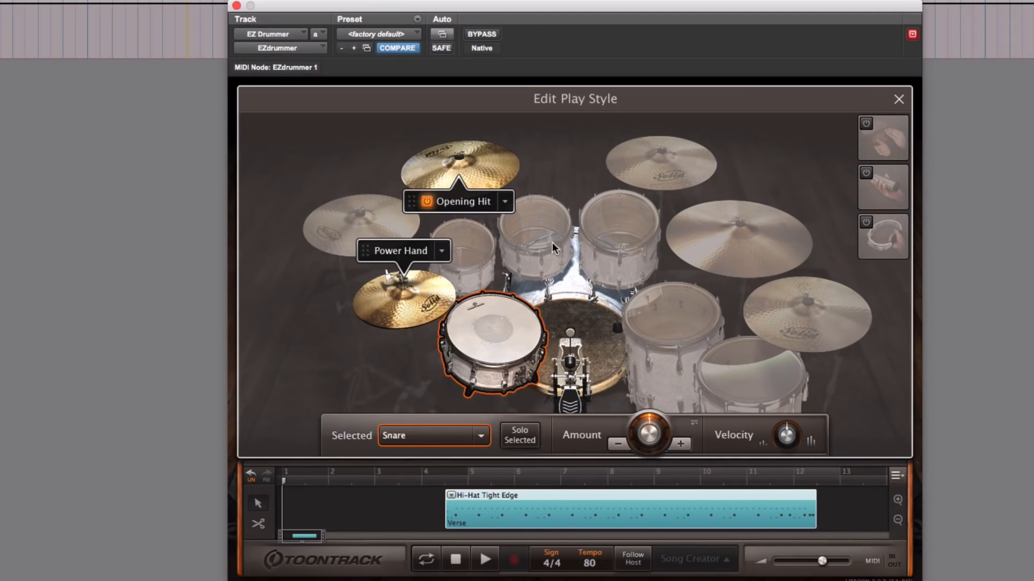
left_click(427, 202)
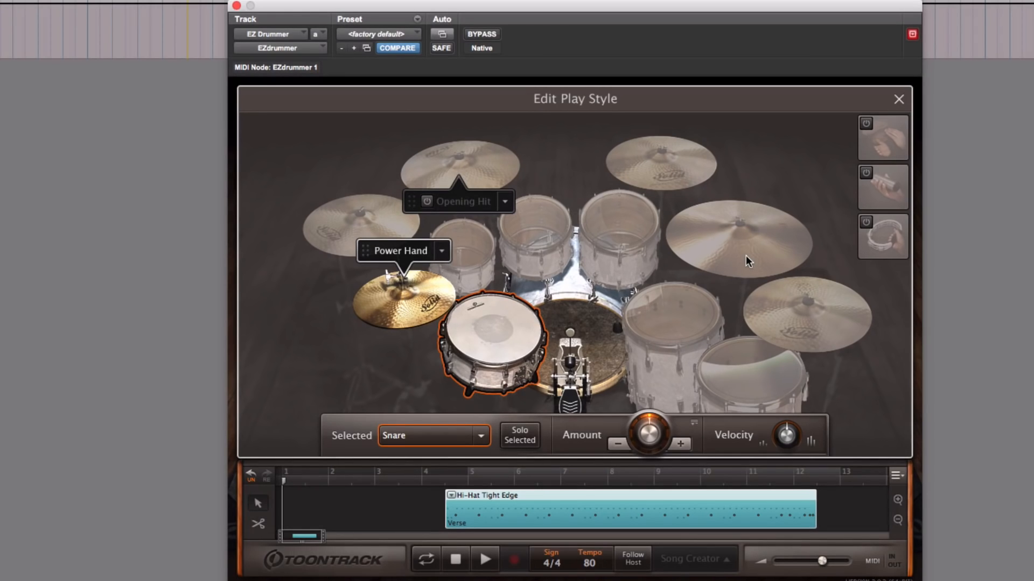
Step: Try increasing the groove's amount of kick hits, and reduce the amount again
left_click(610, 332)
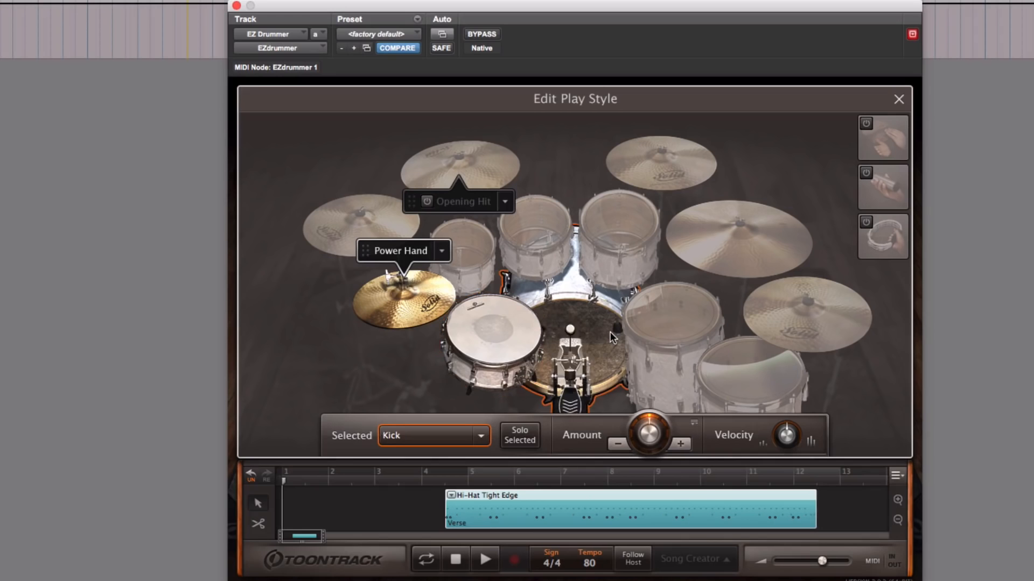
left_click(679, 443)
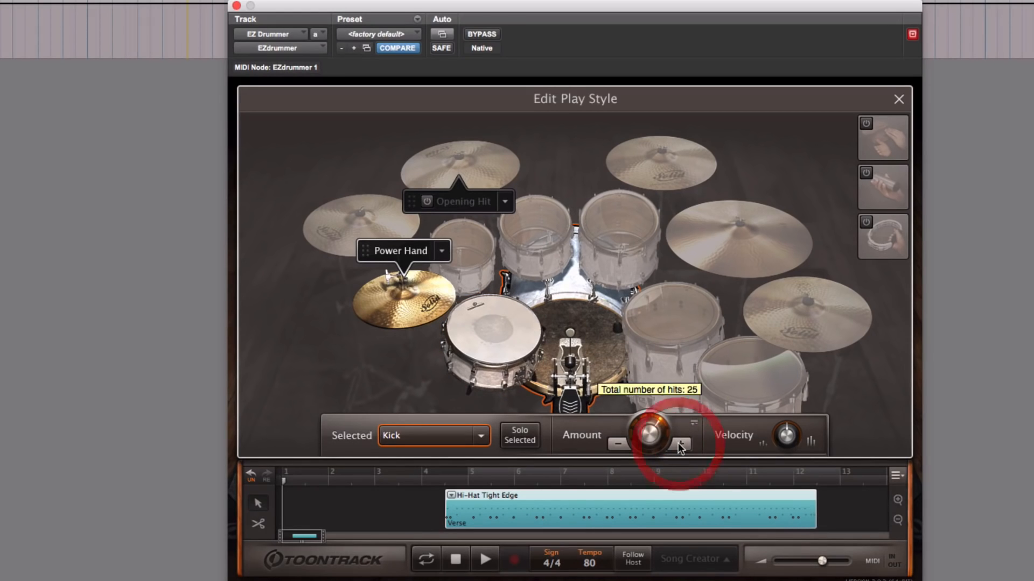
left_click(620, 443)
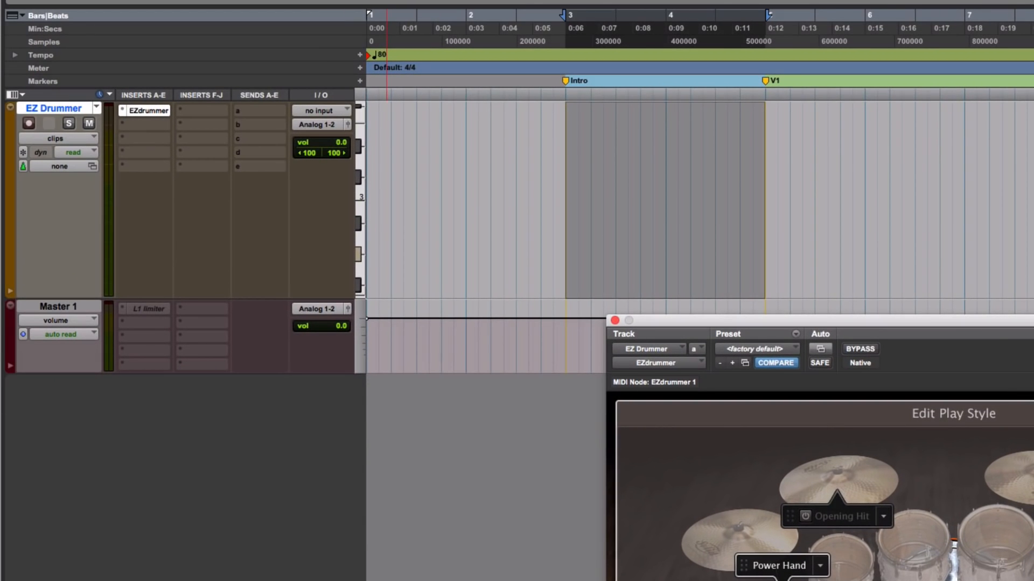
Step: Place the edited groove on the EZ Drummer track at bar 3 and audition it from there
left_click_drag(716, 323, 561, 170)
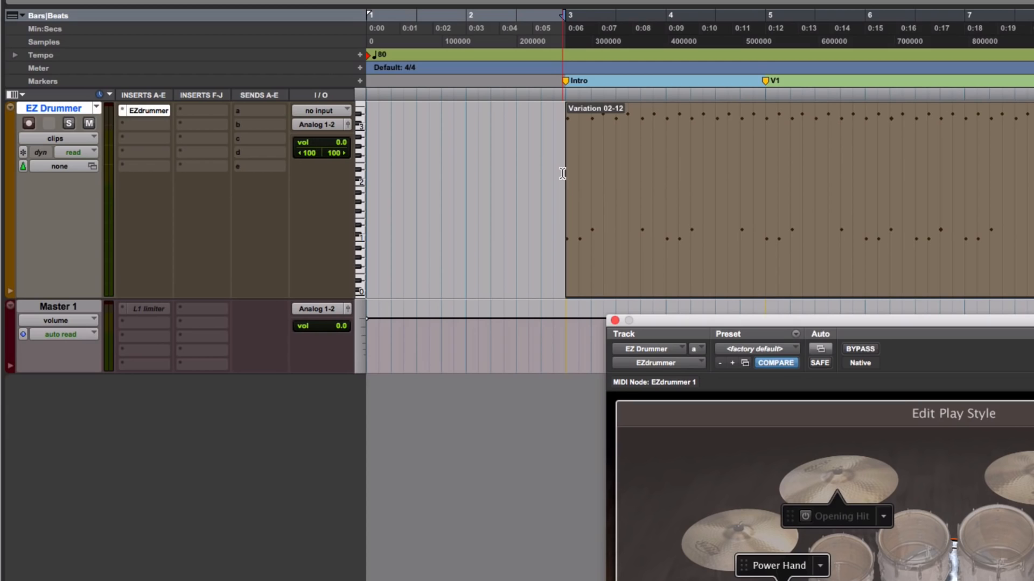
left_click(562, 172)
key("space")
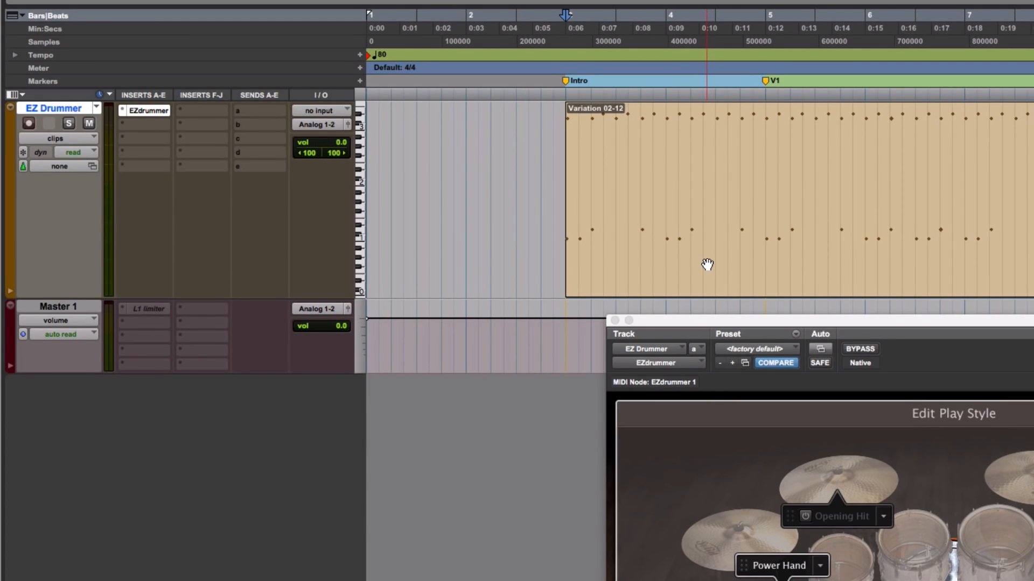
left_click(672, 261)
key("space")
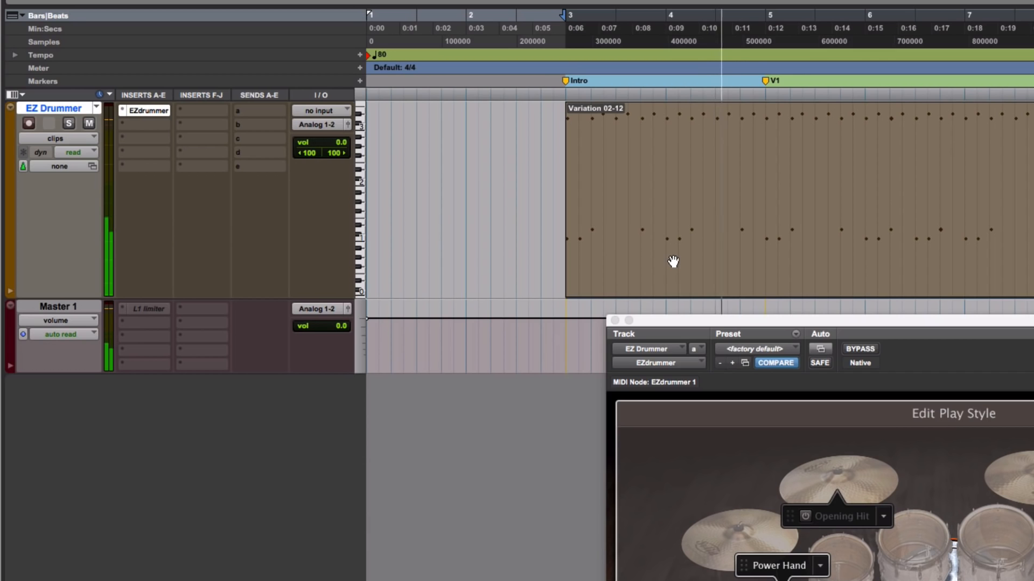
Step: Open the Variation 02-12 clip in the MIDI Editor without the EZdrummer window and audition its upper cymbal notes in beat 3|2
double_click(673, 261)
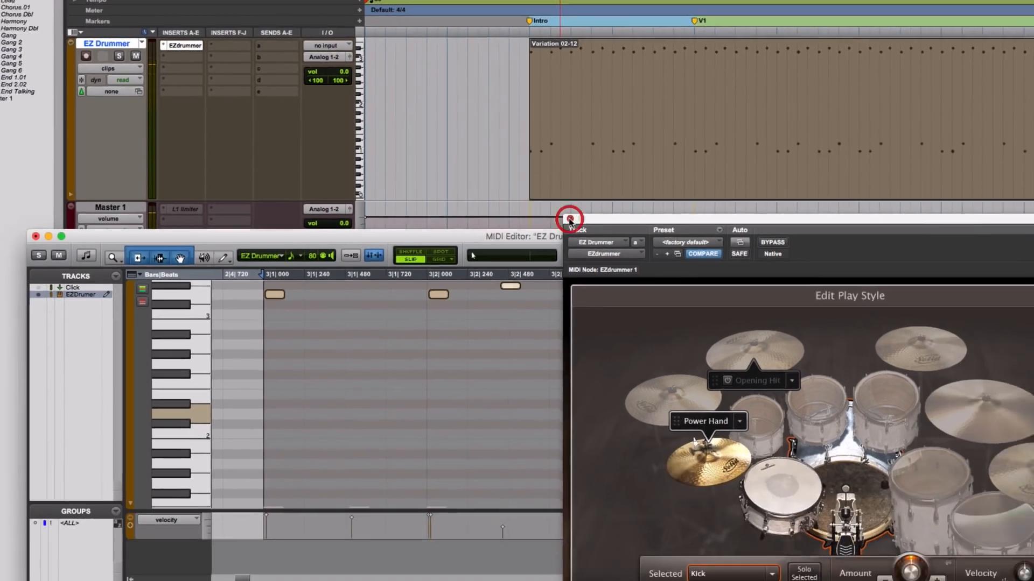
left_click(614, 321)
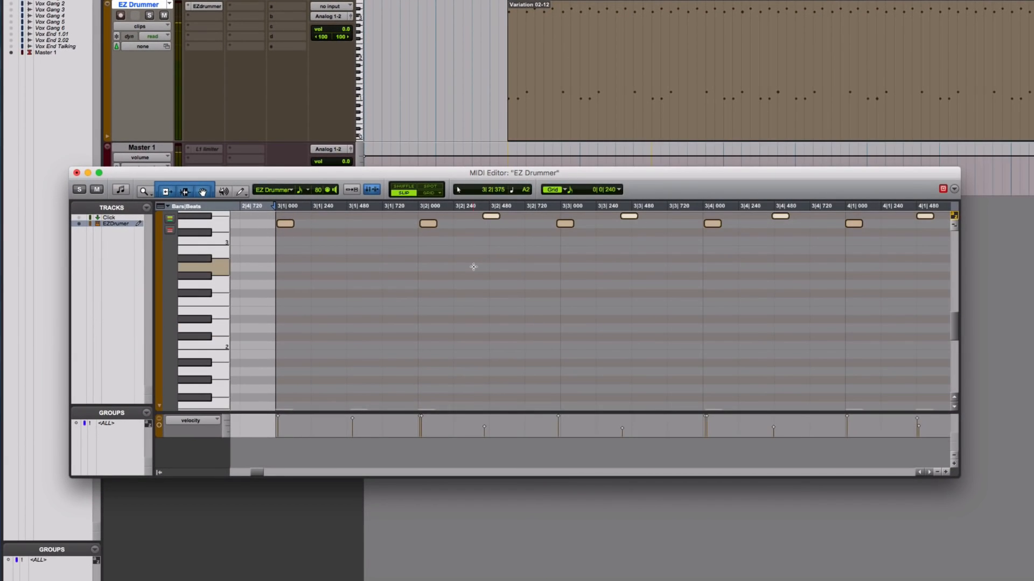
left_click(474, 266)
scroll(393, 264, "up", 3)
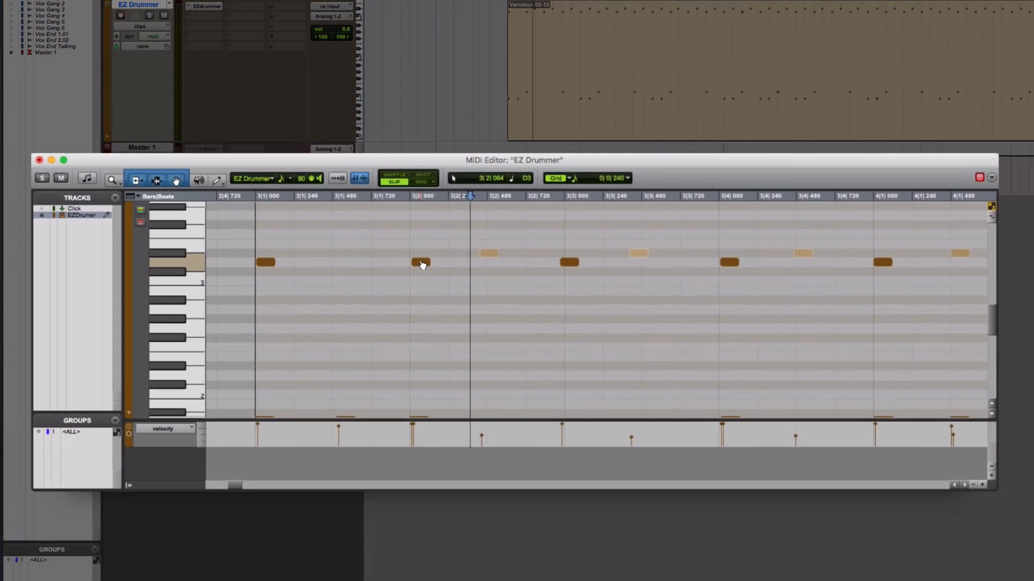
left_click(421, 263)
left_click(492, 254)
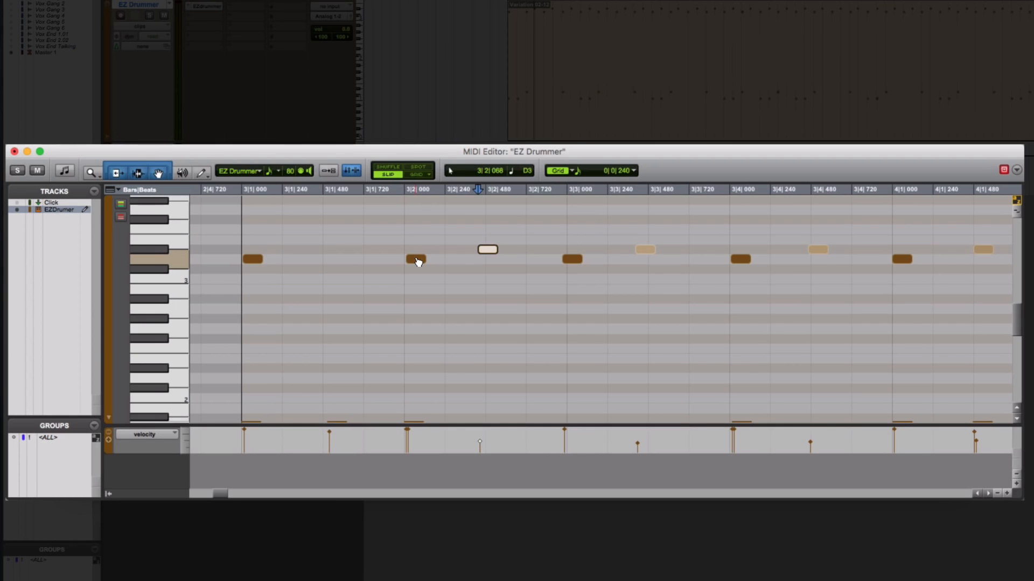
Step: Audition the C1 kick notes and the D1 snare note at the beginning of bar 3 and examine the clip's note pattern
scroll(432, 358, "down", 5)
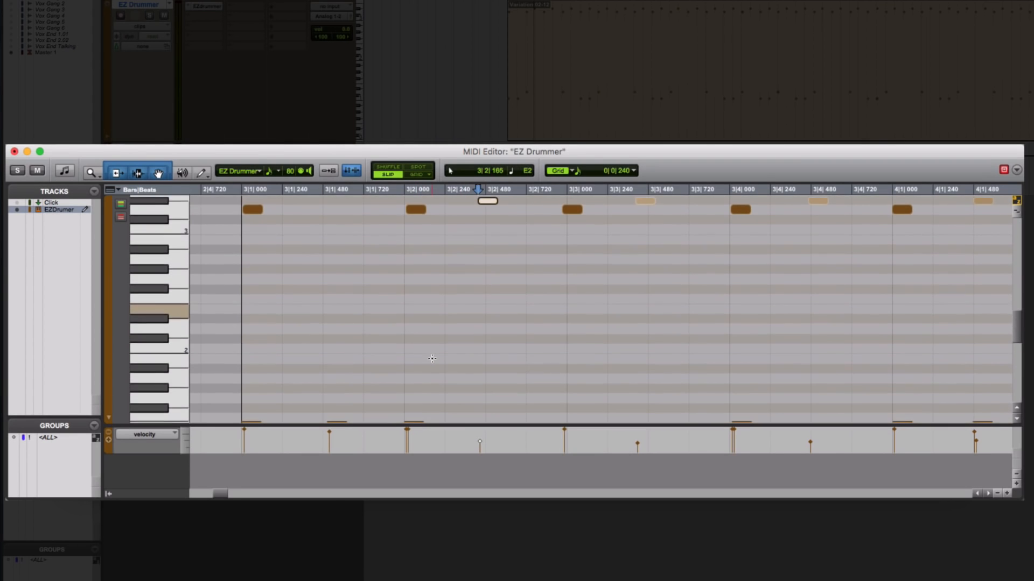
left_click(256, 300)
left_click(336, 300)
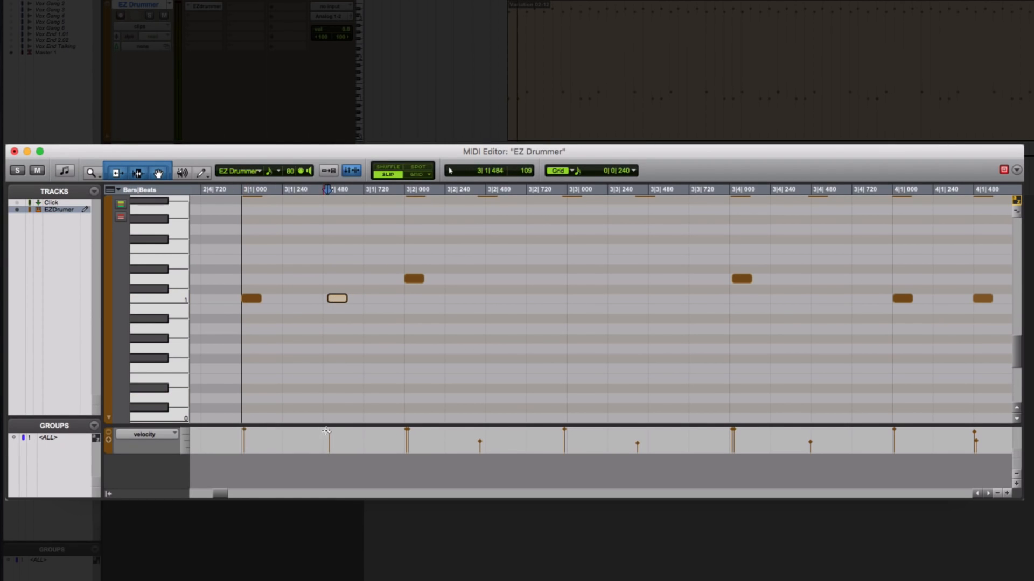
left_click(413, 279)
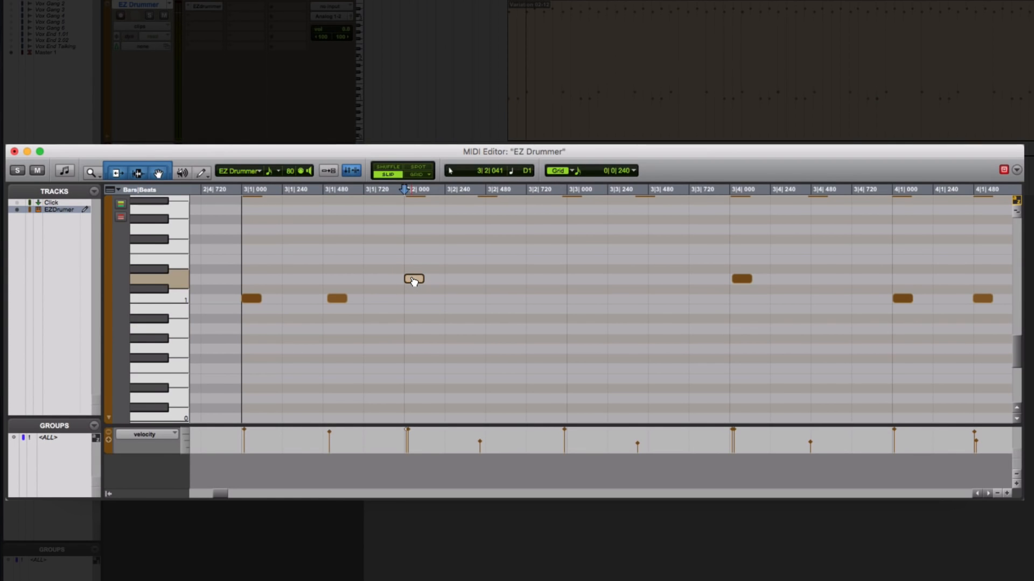
scroll(464, 296, "up", 7)
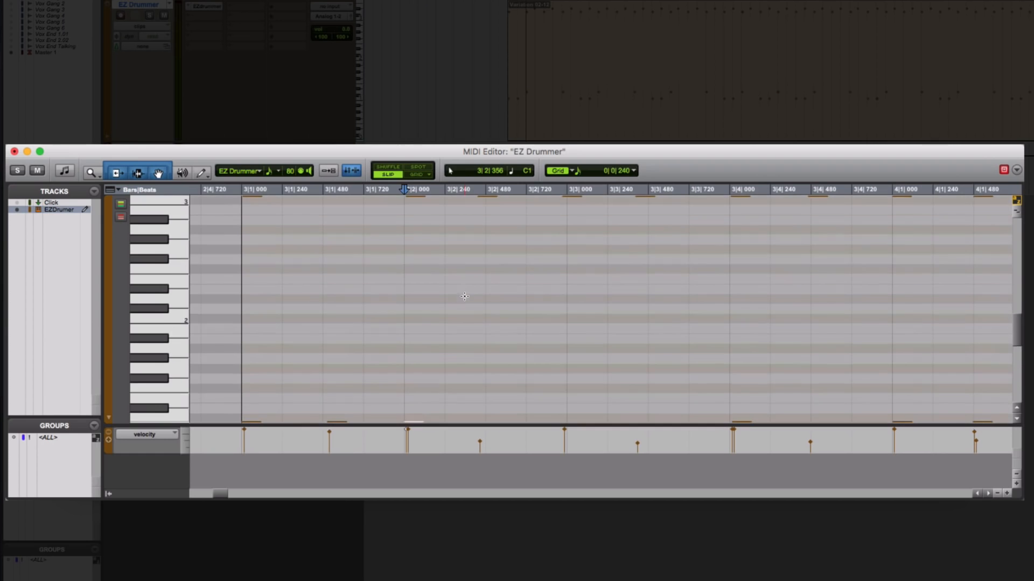
scroll(463, 293, "down", 6)
scroll(462, 285, "up", 6)
scroll(461, 280, "down", 3)
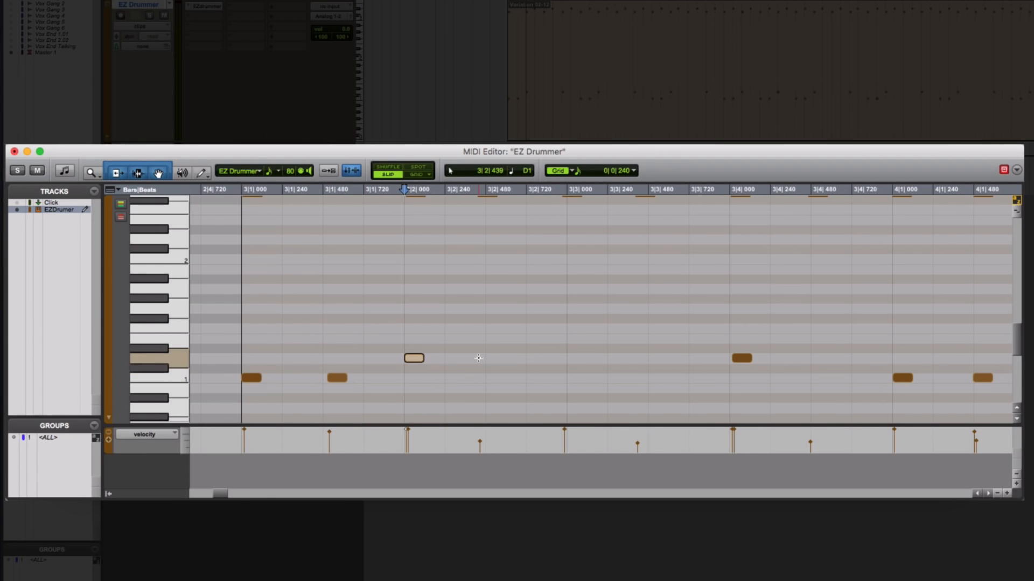
scroll(478, 358, "down", 2)
scroll(478, 358, "up", 4)
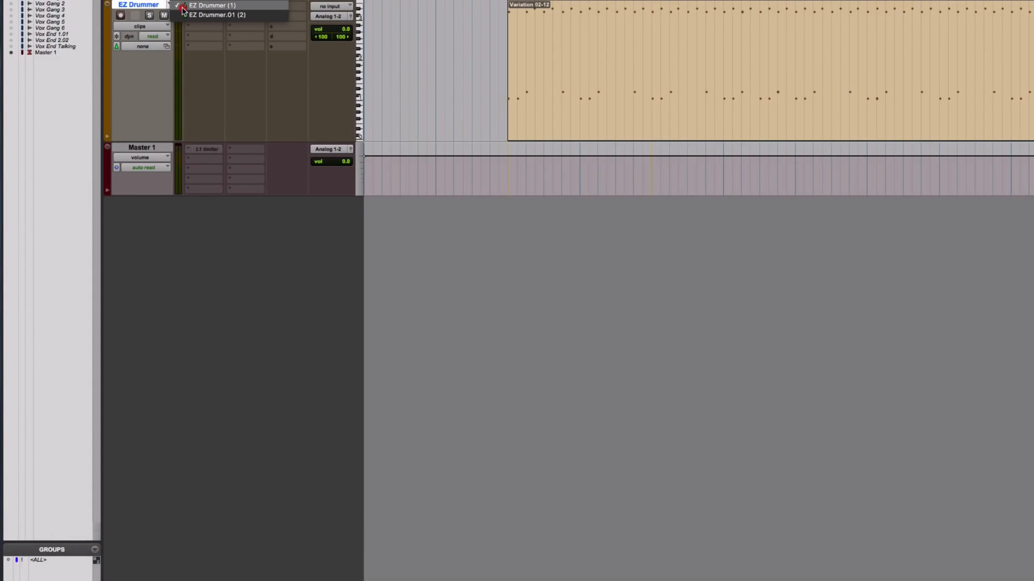
Step: Switch the drum track to the EZ Drummer.01 (2) playlist and open its Variation 02-14 intro clip in the MIDI Editor
left_click(184, 82)
double_click(554, 193)
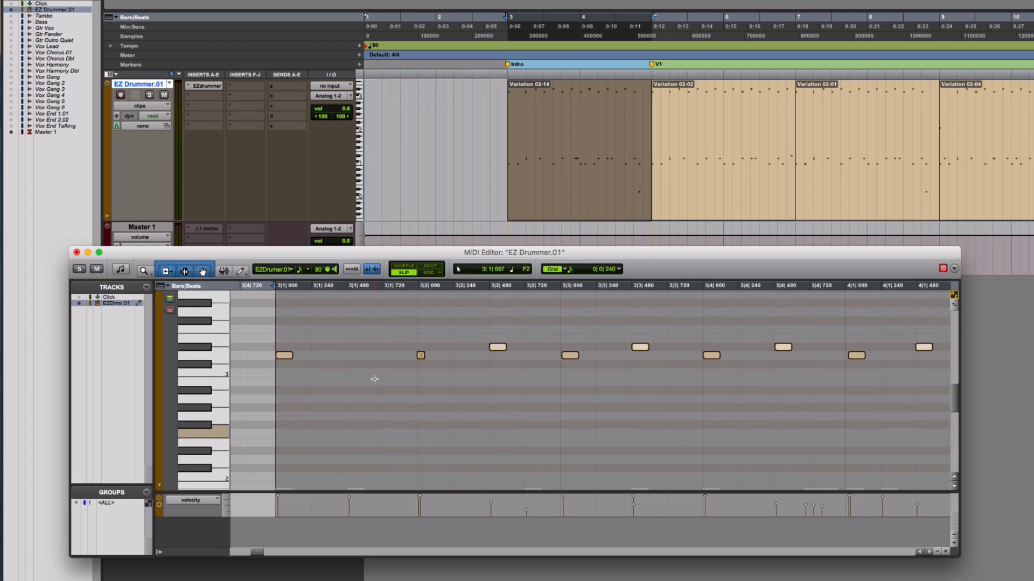
left_click(374, 379)
Step: Audition the intro clip from the beginning of bar 3 and examine its kick and snare notes
left_click(266, 376)
key("space")
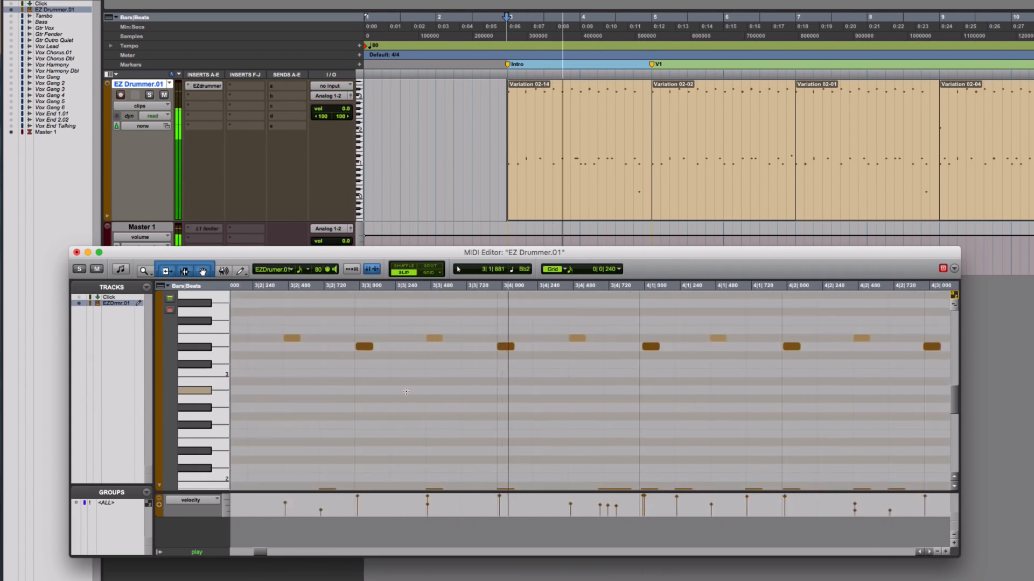
key("space")
scroll(687, 352, "right", 3)
scroll(688, 352, "up", 3)
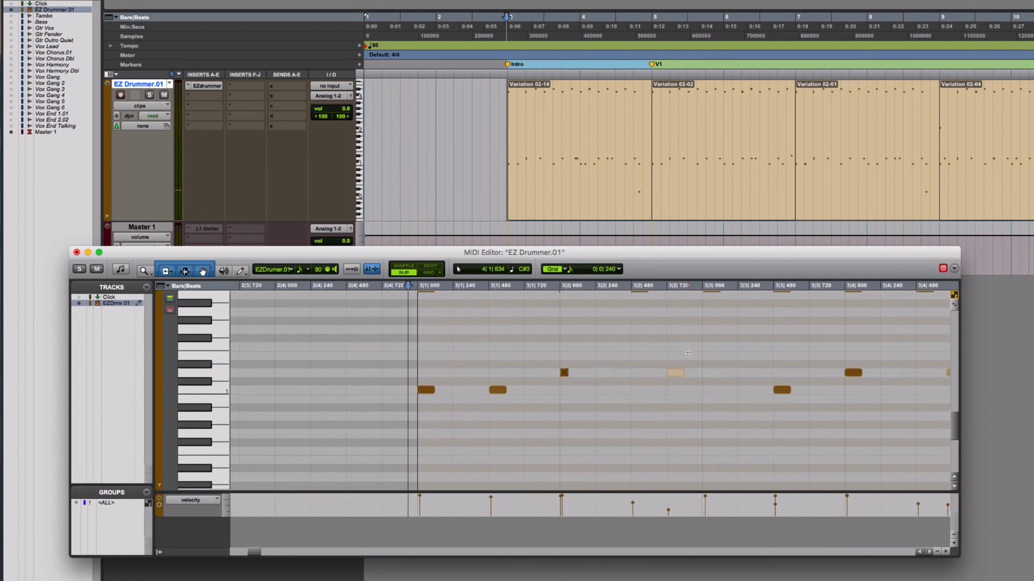
left_click(419, 413)
key("space")
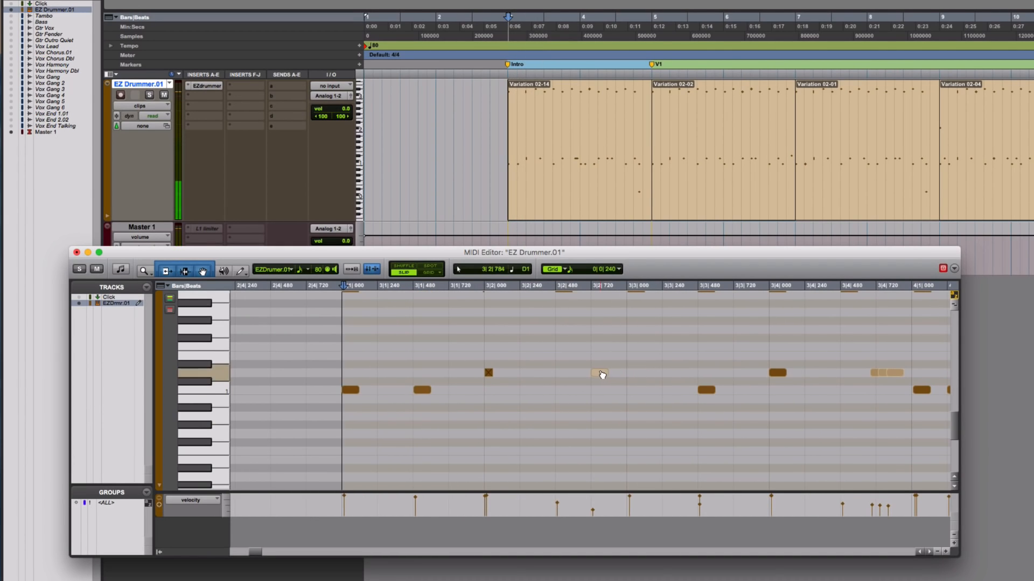
Step: Try a higher velocity on the quiet D1 snare note near 3|2|720, and lower it back
left_click(599, 374)
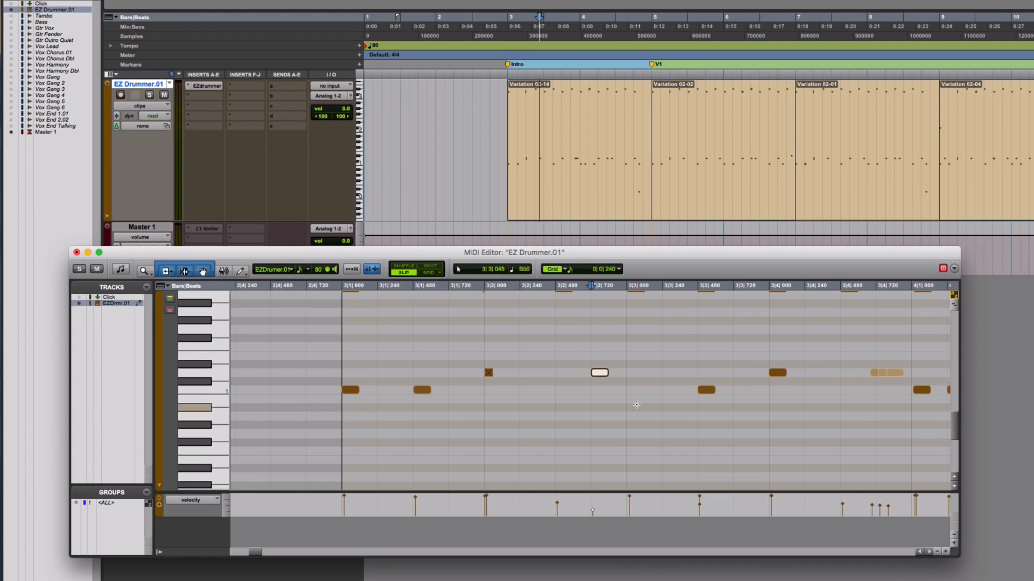
left_click_drag(595, 513, 595, 505)
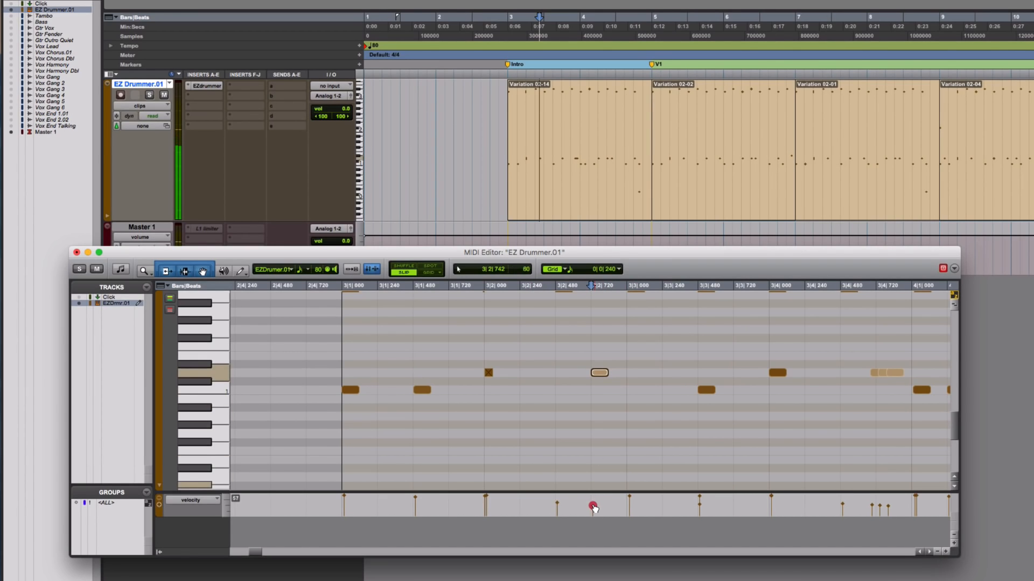
left_click_drag(595, 512, 594, 513)
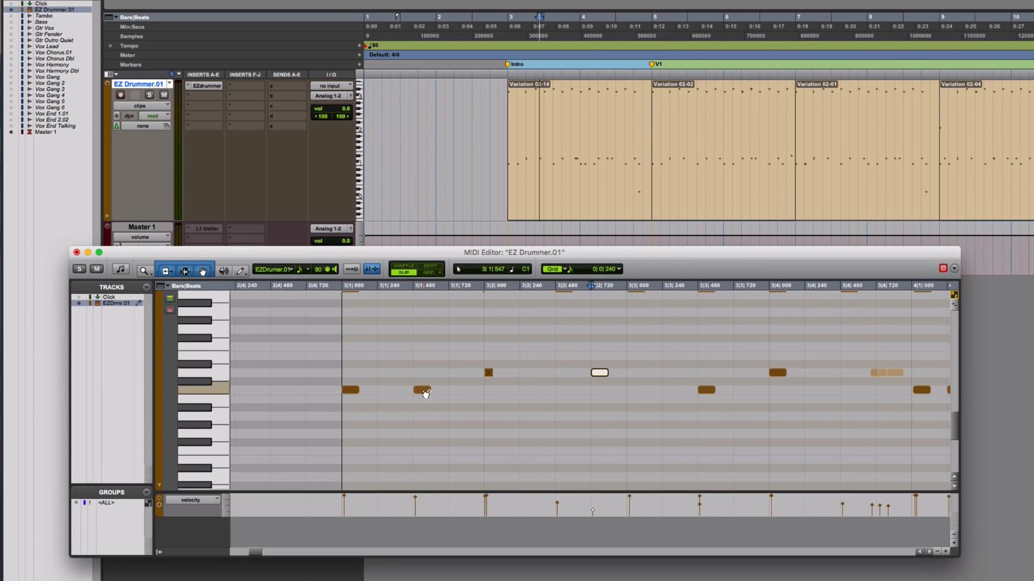
Step: Audition the quiet snare note near 3|2|720 and replay the intro pattern from 3|1|000
left_click_drag(425, 394, 534, 350)
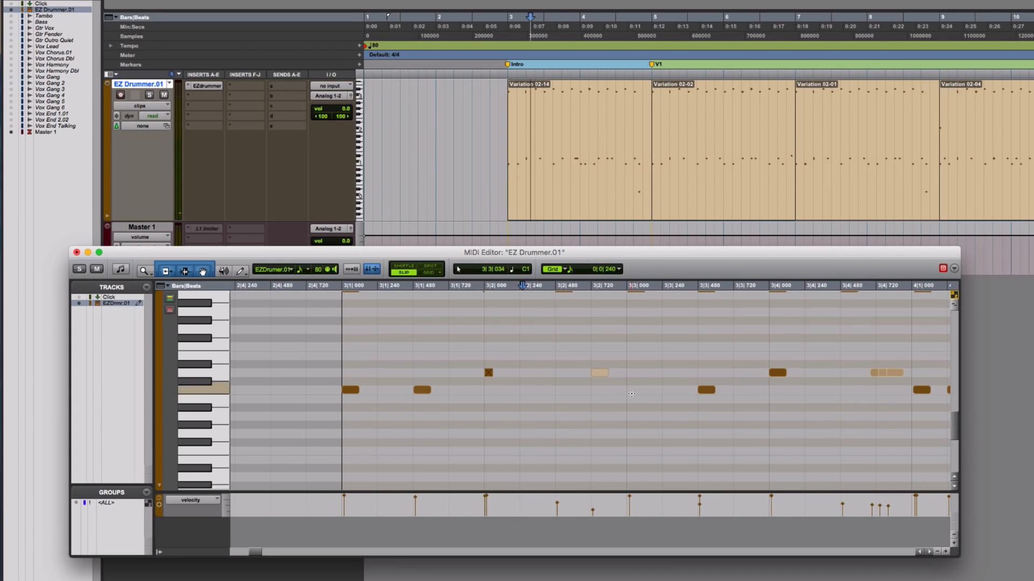
left_click(601, 374)
left_click(340, 404)
key("space")
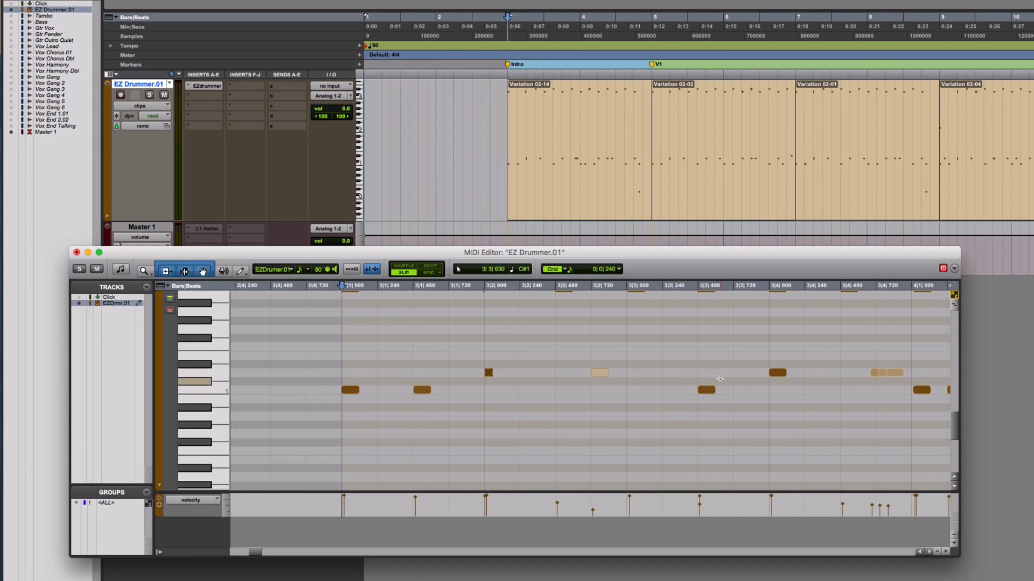
Step: Audition the quick ghost snare notes after 3|4|480, playing from just before 3|4|000, and move the playback position to 4|1|000
scroll(761, 381, "right", 4)
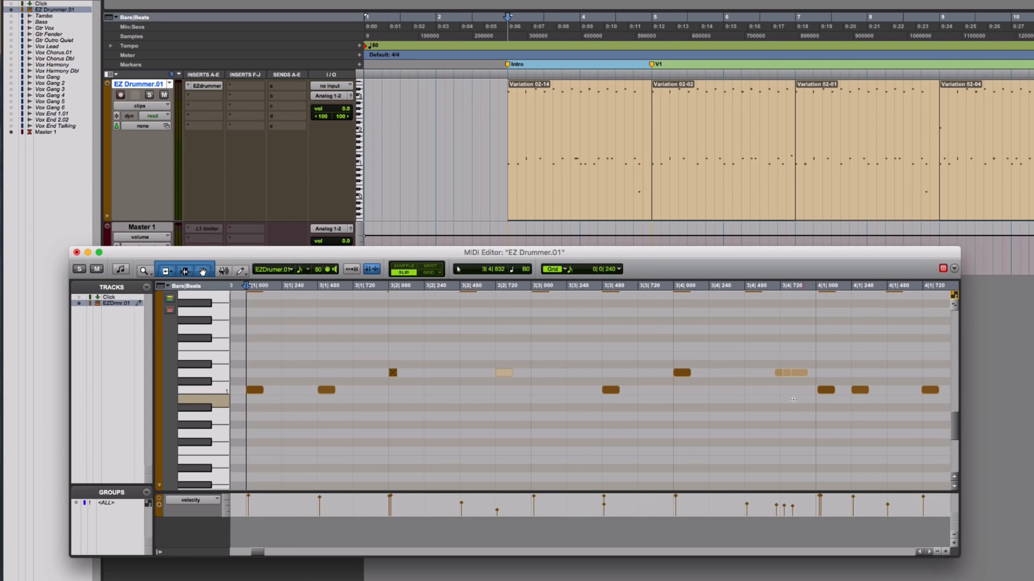
left_click(667, 407)
key("space")
left_click(769, 393)
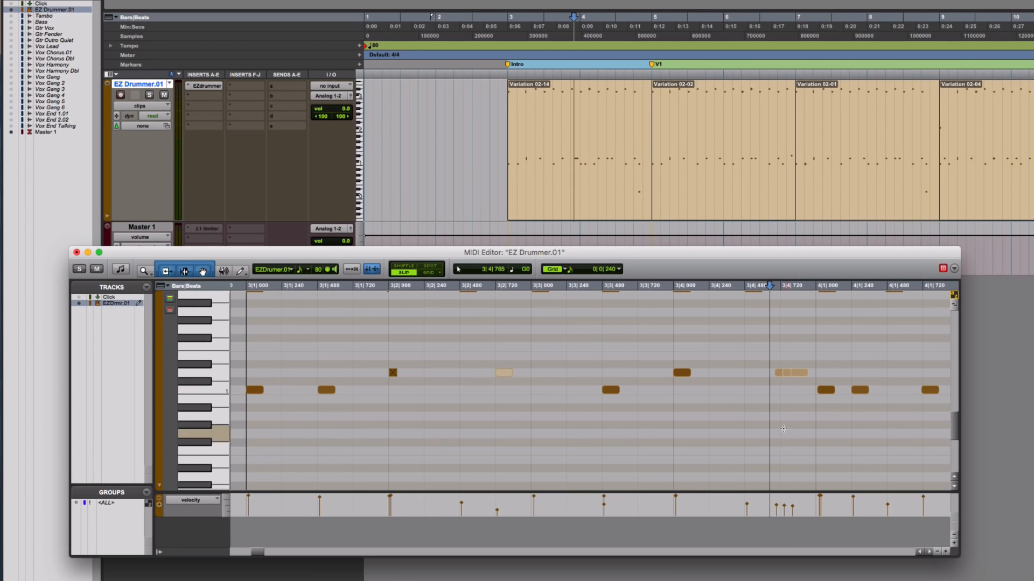
scroll(785, 430, "right", 5)
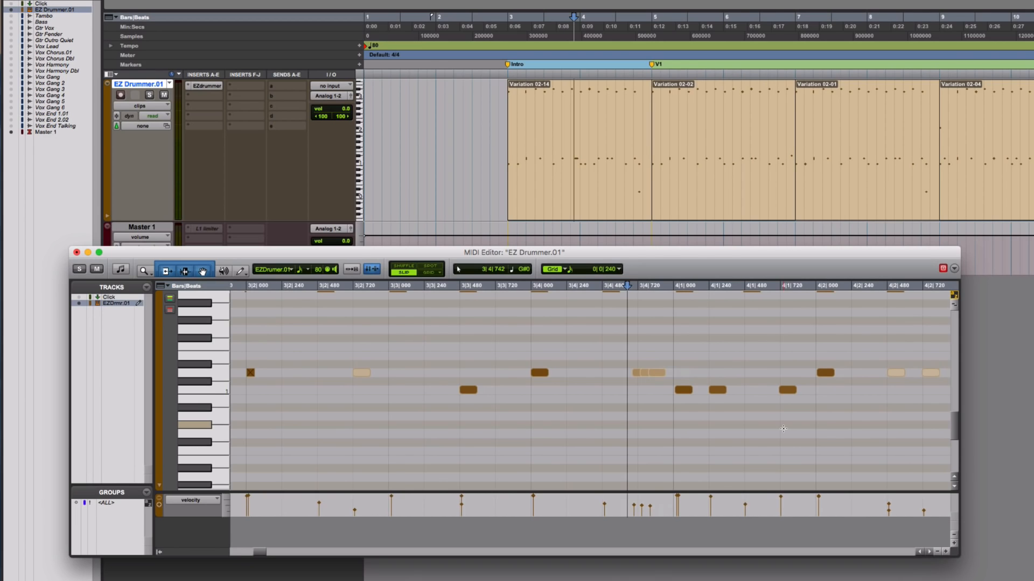
scroll(783, 429, "right", 1)
left_click(651, 419)
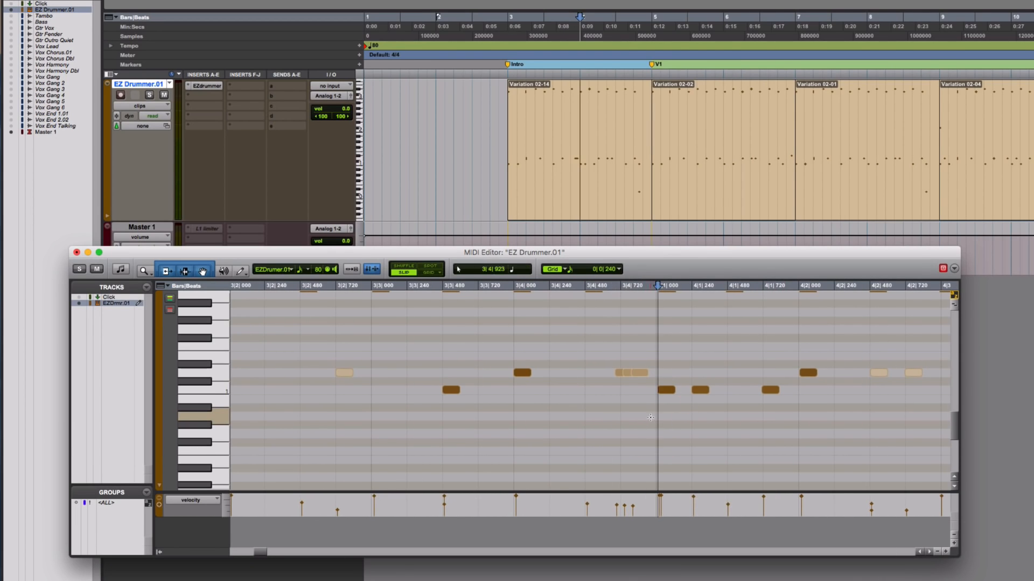
Step: Audition the drum pattern from 3|4|000 into bar 4, and replay the end of bar 4 from 4|3|480
left_click(514, 414)
key("space")
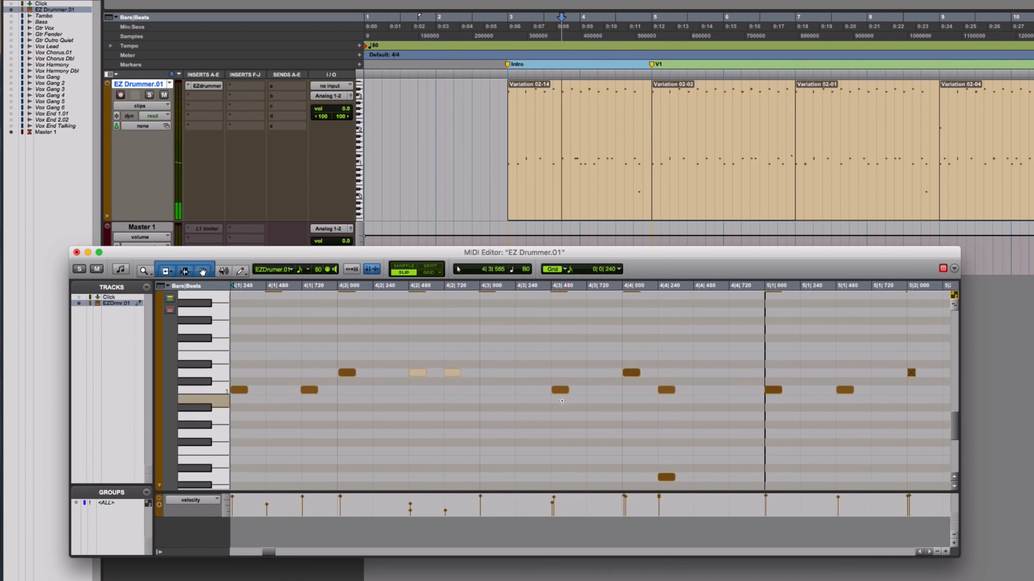
key("space")
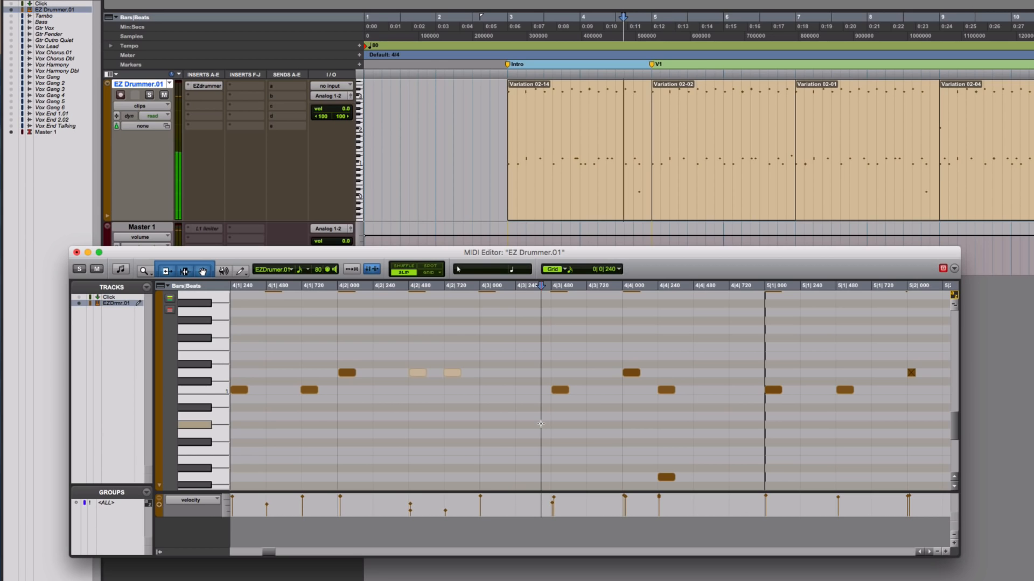
left_click(553, 423)
key("space")
key("space")
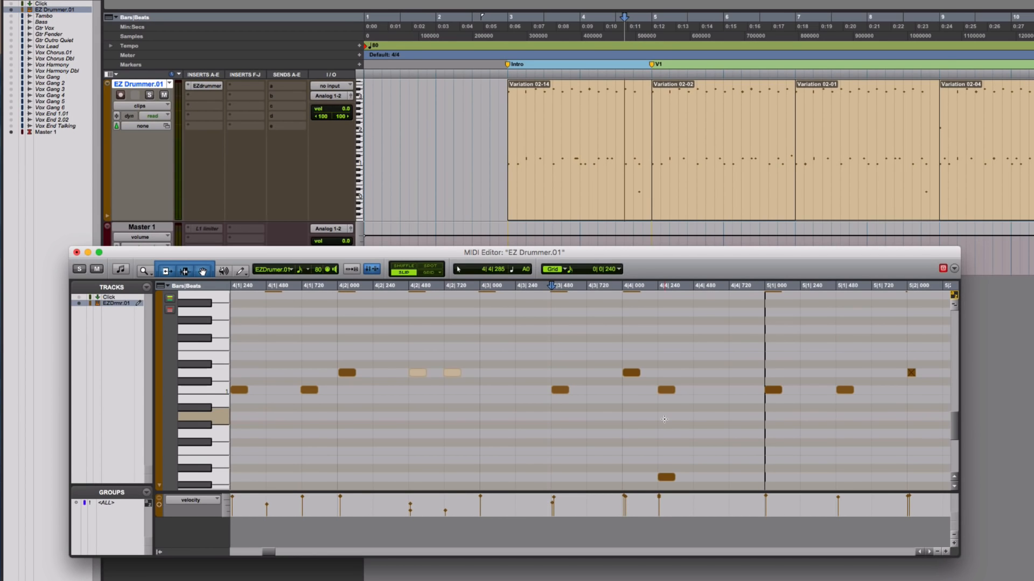
Step: Audition the low D0 note at 4|4|240 and compare the notes around D3 with the kick and snare notes in bar 4
scroll(664, 456, "down", 2)
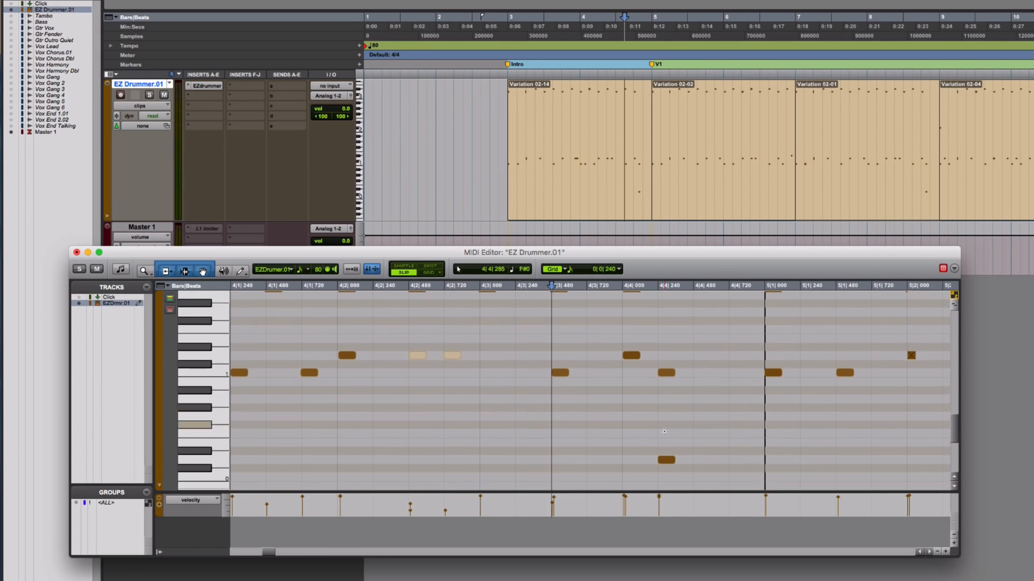
left_click(666, 460)
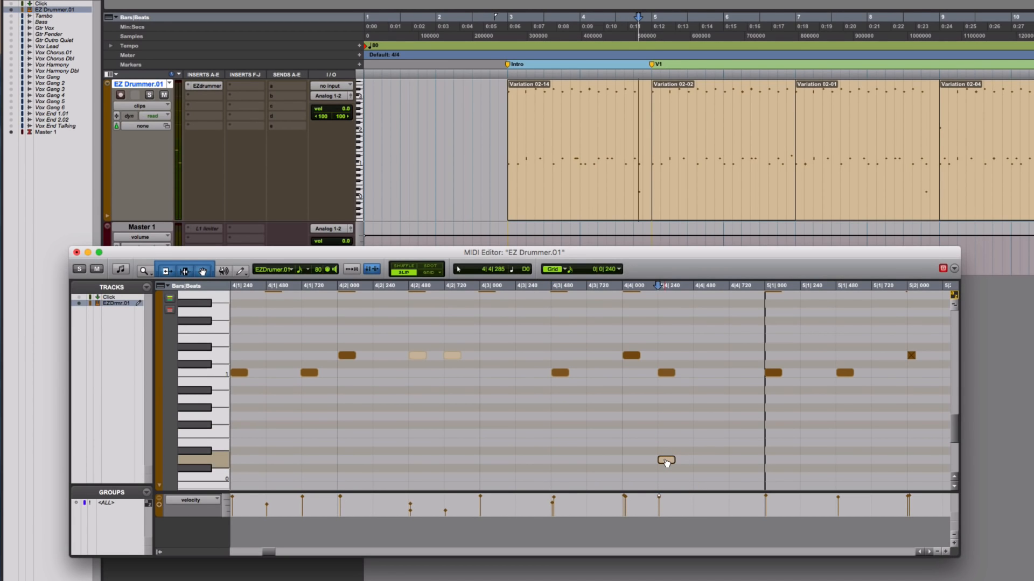
scroll(666, 462, "up", 10)
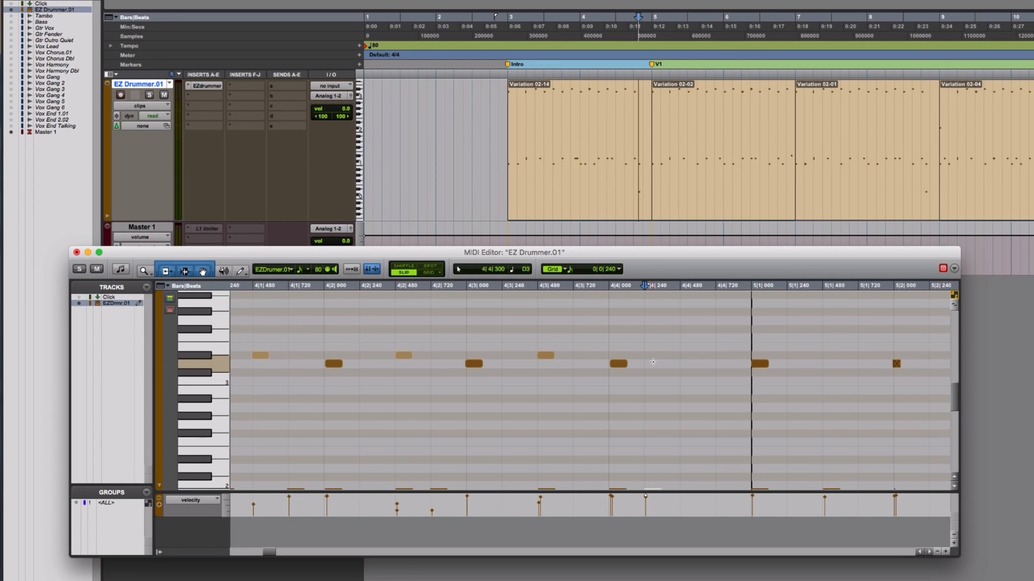
scroll(653, 362, "down", 10)
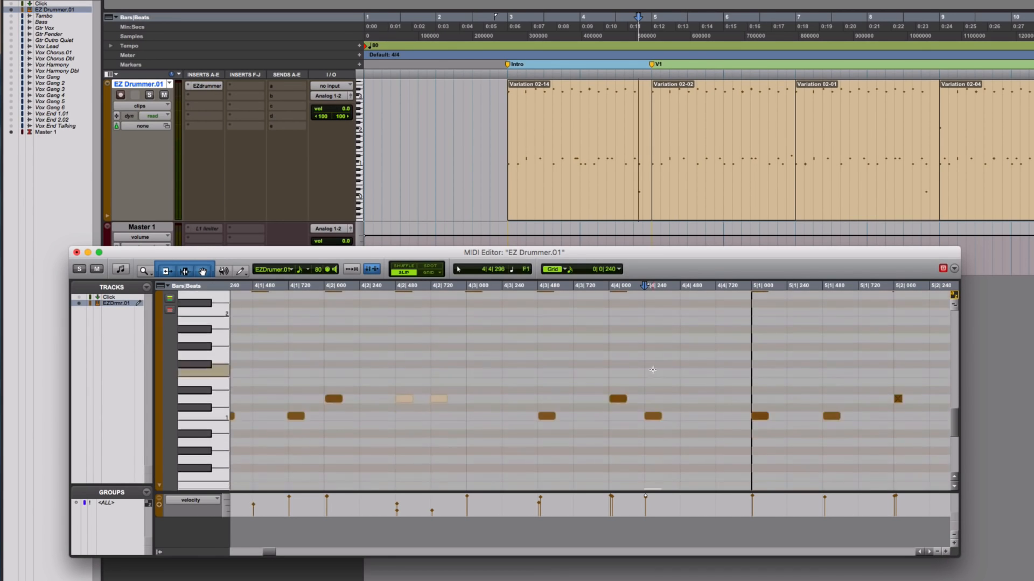
scroll(652, 370, "up", 6)
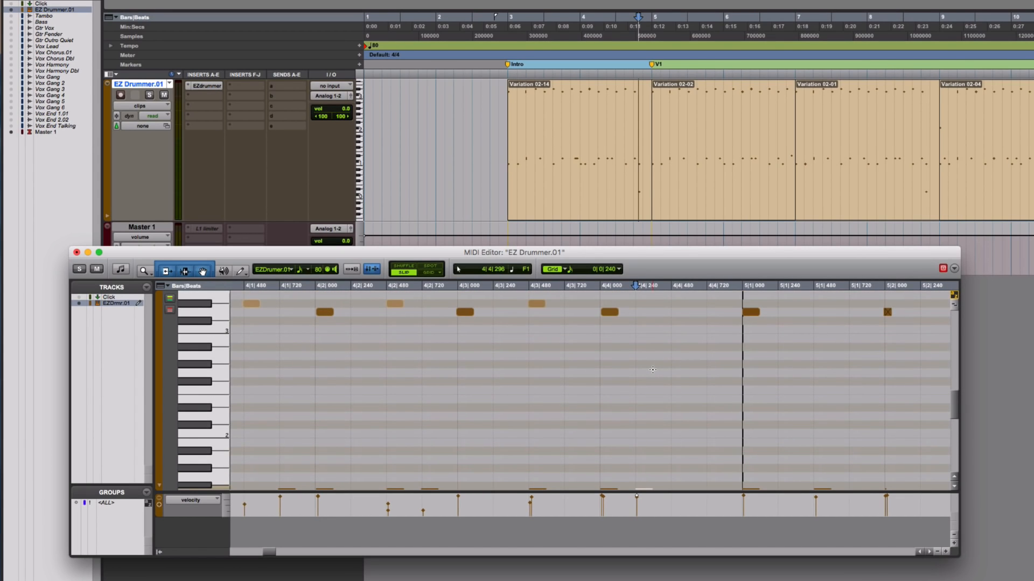
scroll(653, 369, "down", 5)
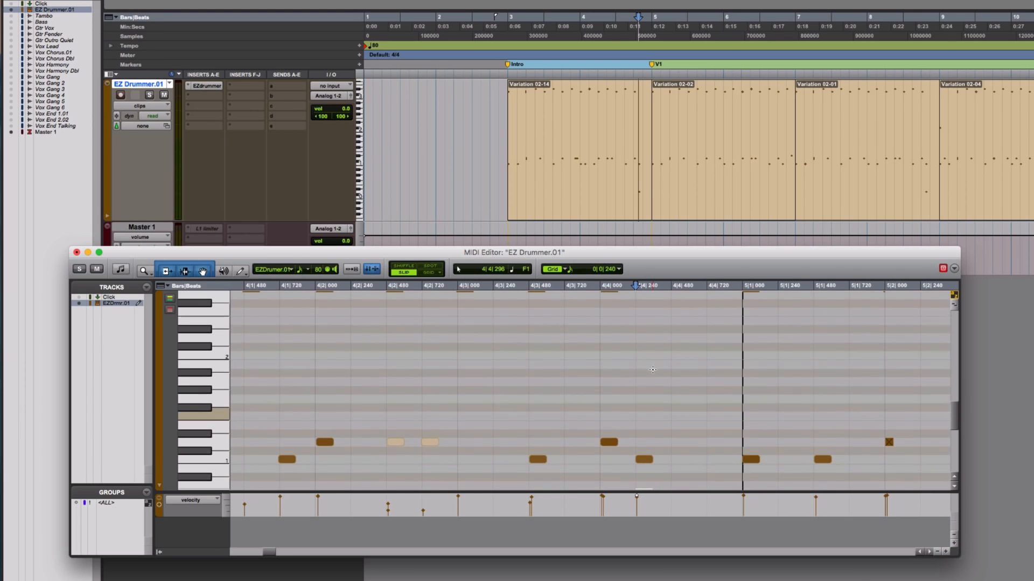
scroll(653, 370, "down", 1)
scroll(652, 370, "right", 2)
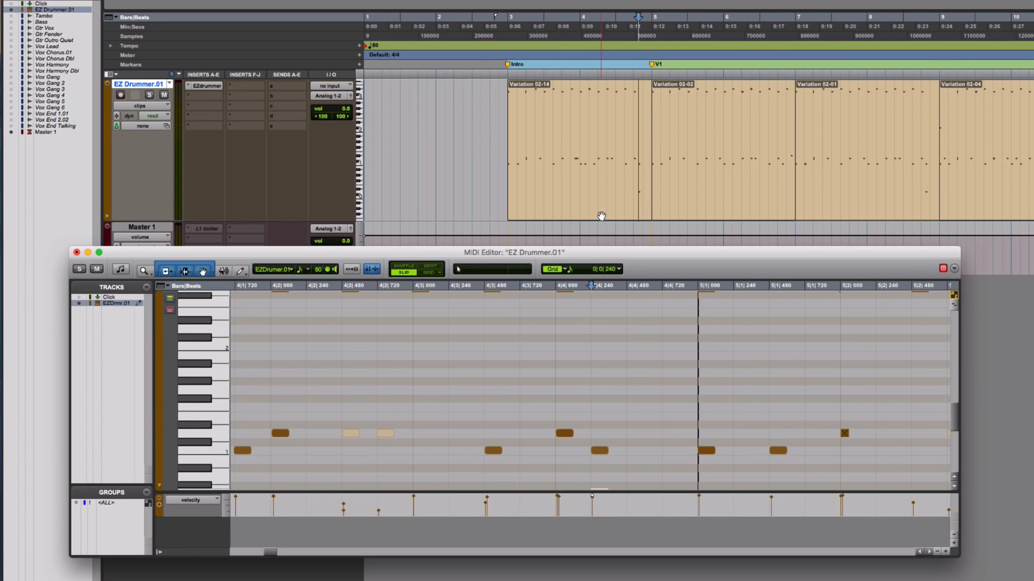
Step: Compare the intro by playing it in the EZ Drummer.01 and EZ Drummer playlists, and return the track to EZ Drummer.01
left_click(602, 216)
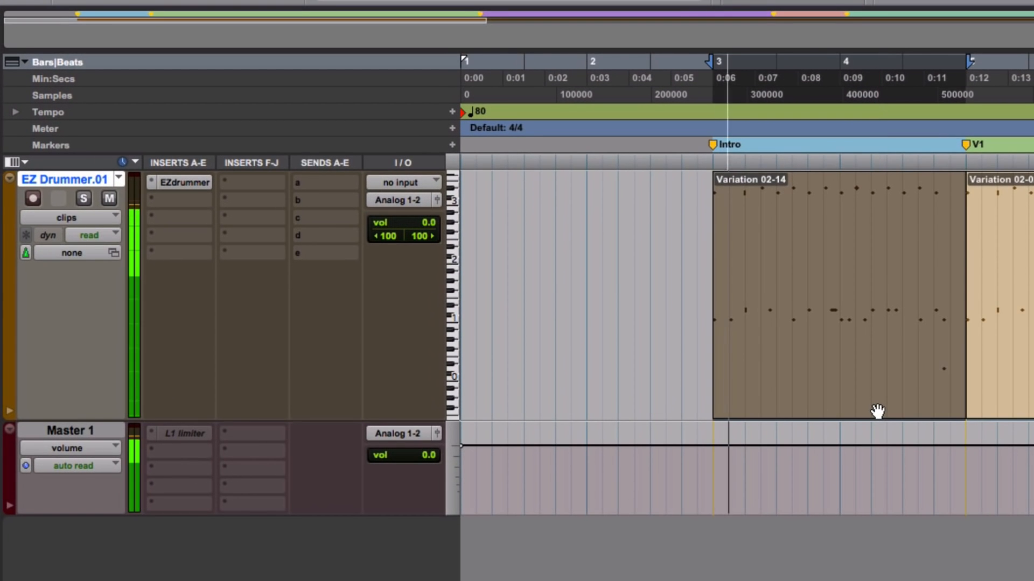
key("space")
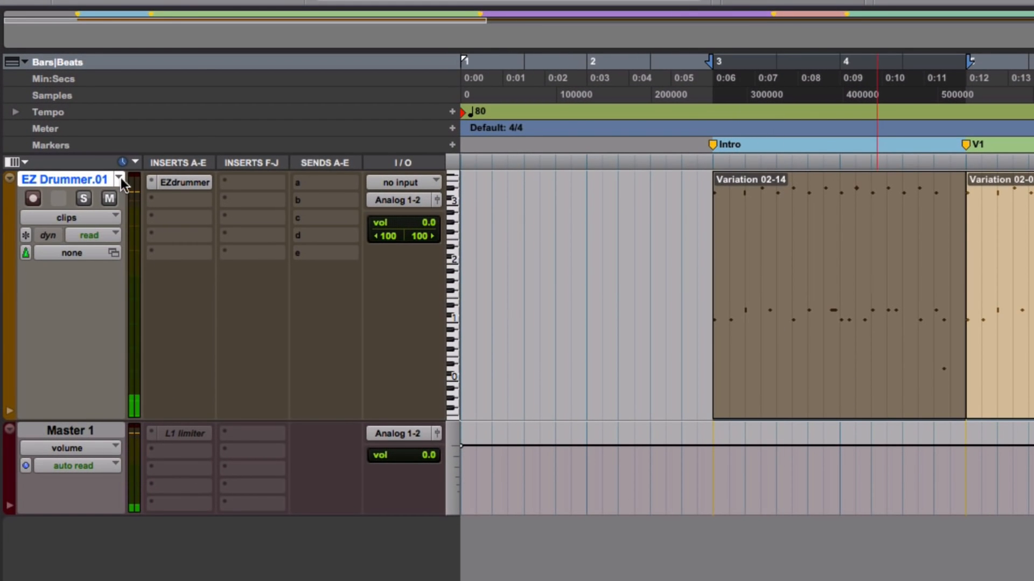
left_click(119, 180)
left_click(167, 164)
left_click(943, 322)
key("space")
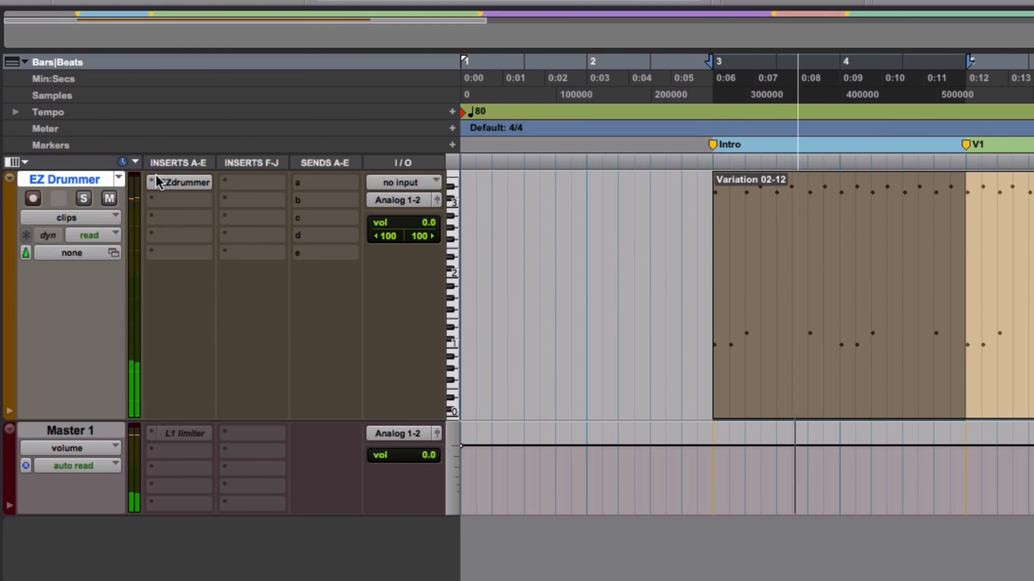
left_click(118, 178)
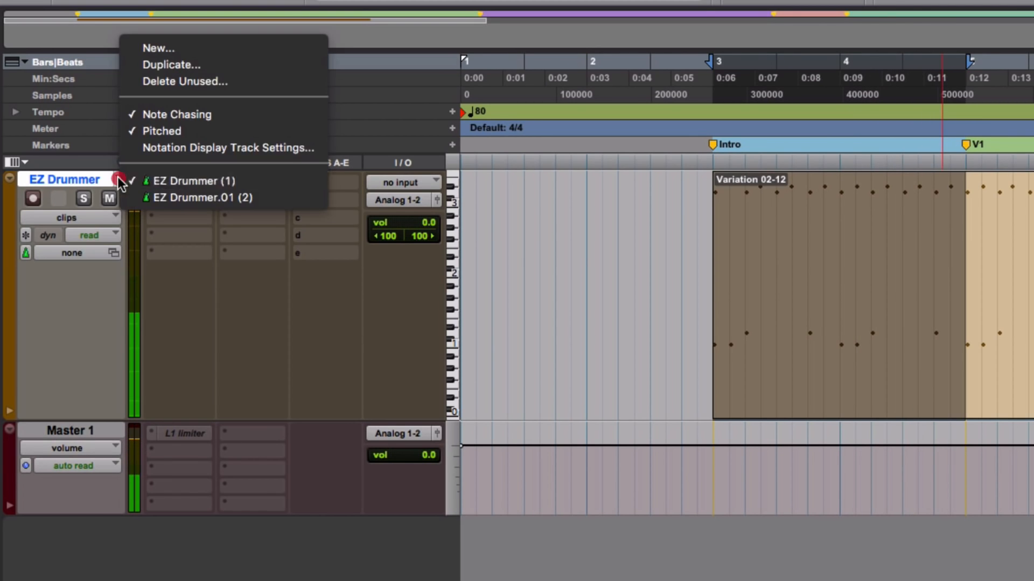
left_click(146, 190)
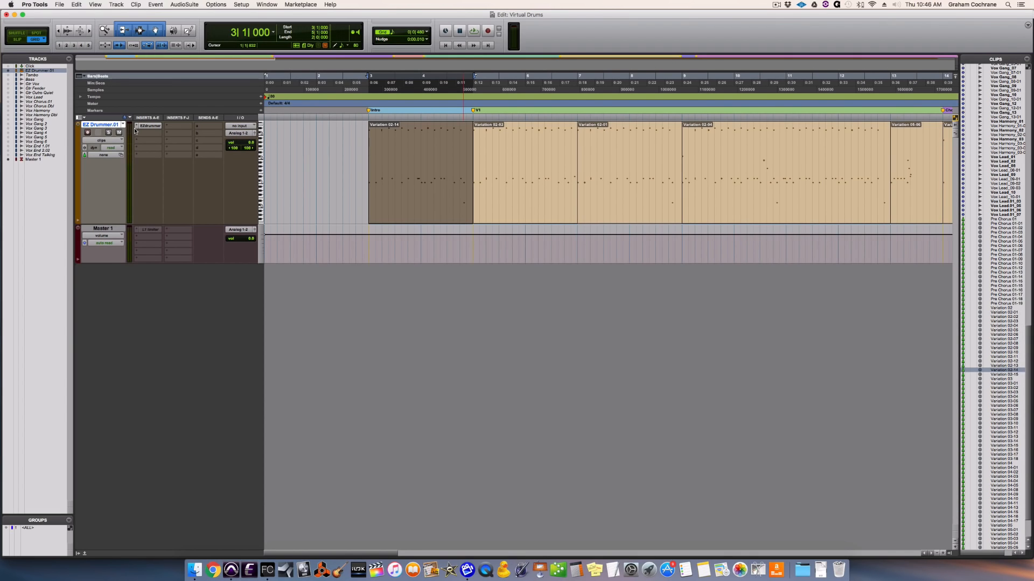
Step: Open the drum track's EZdrummer plug-in and select all its clips from 3|1|000 to 58|1|000
left_click(153, 127)
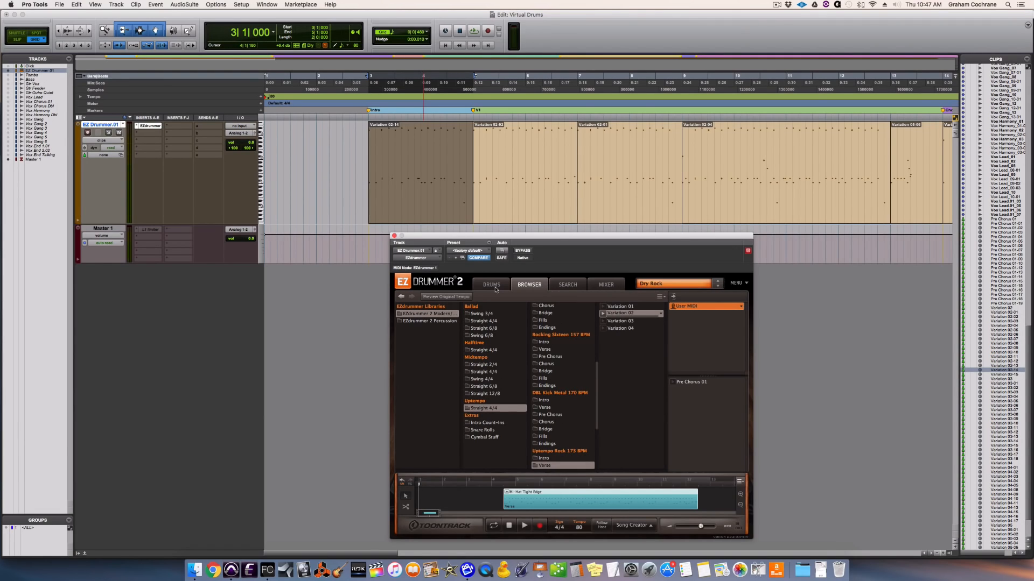
left_click(383, 237)
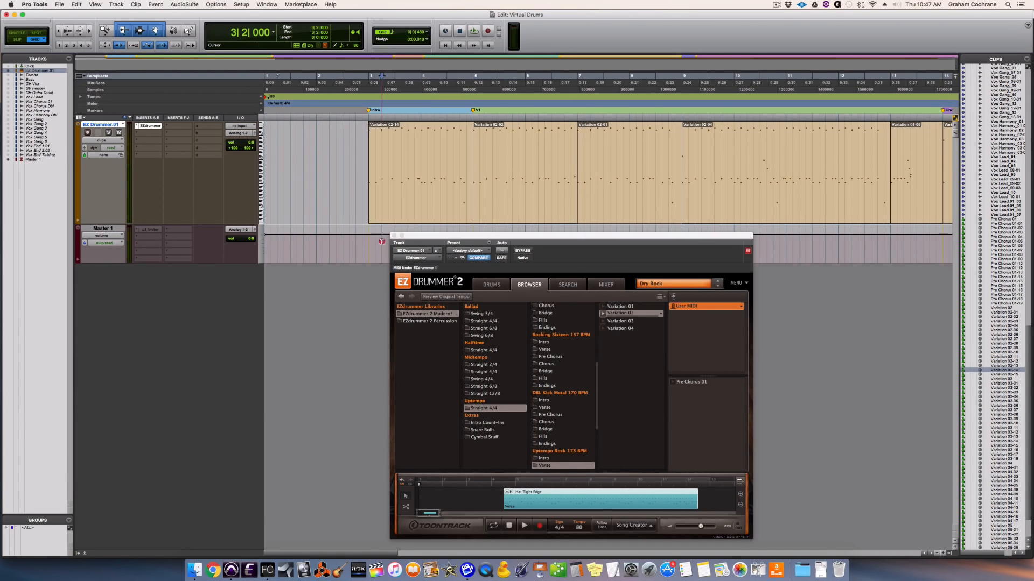
left_click(415, 210)
scroll(495, 215, "right", 15)
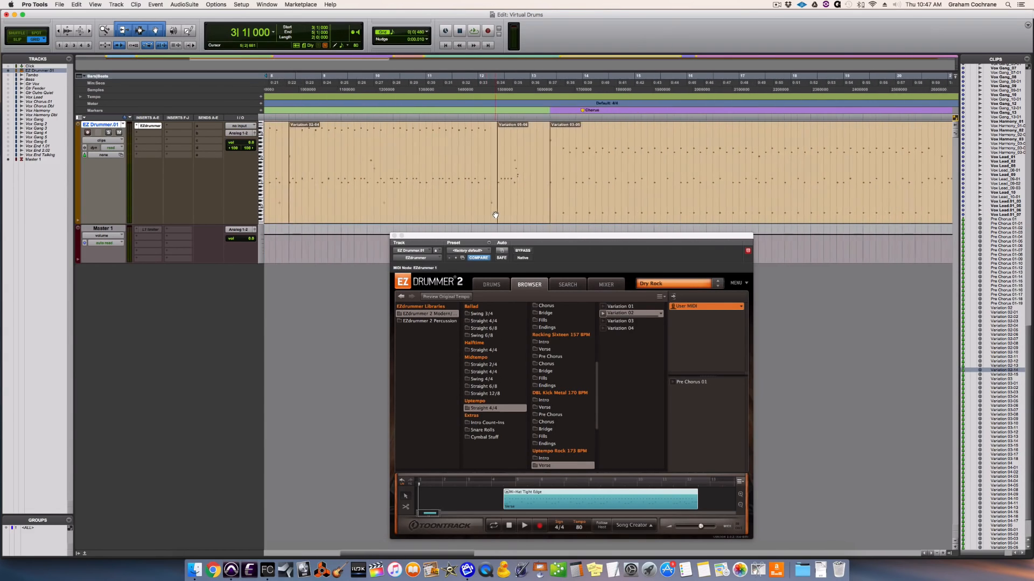
scroll(496, 215, "down", 12, "alt")
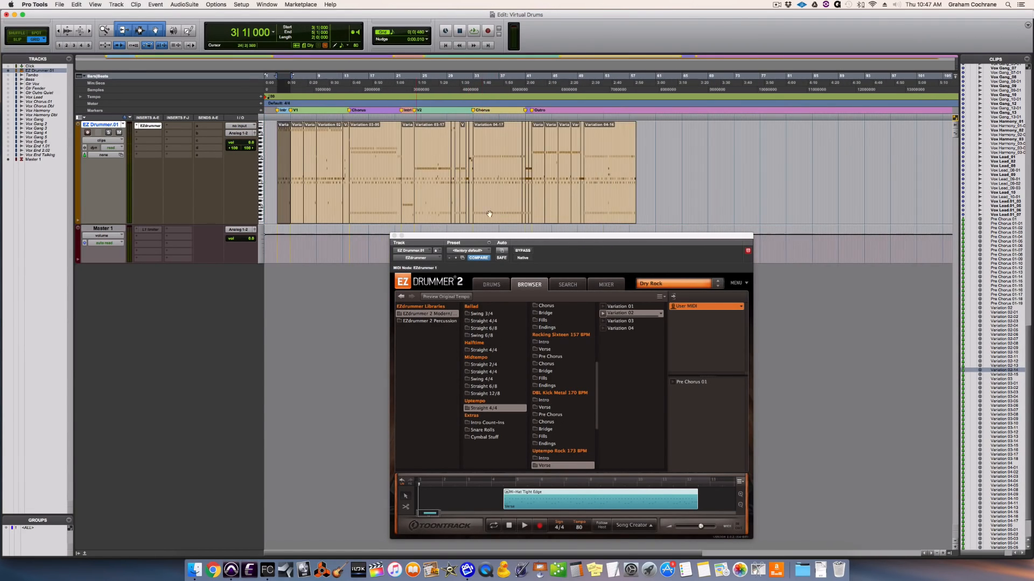
left_click(604, 214, "shift")
scroll(605, 215, "up", 12, "alt")
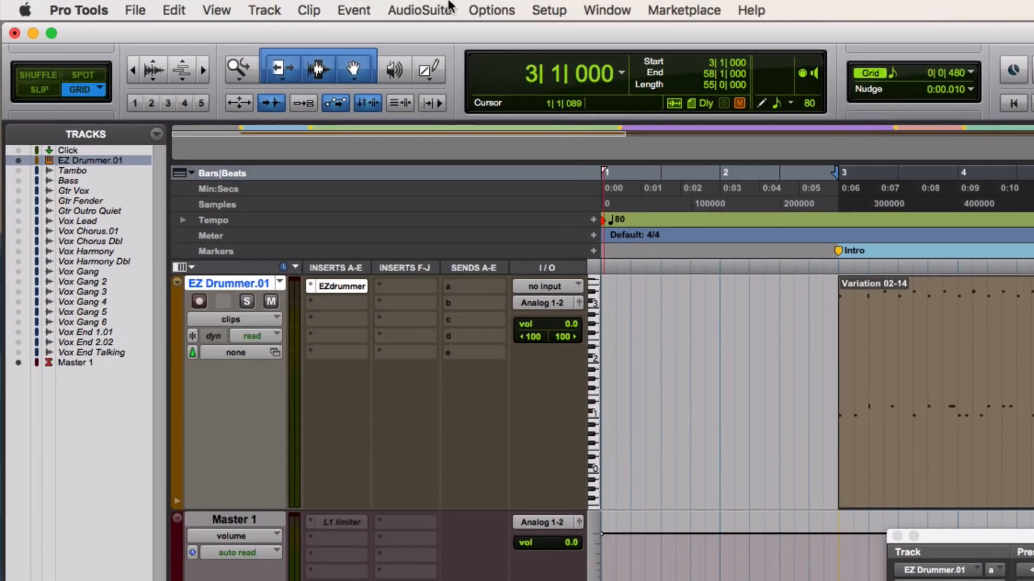
Step: Review the Quantize event operation for the selected clips, including its 1/16 note grid and 10% Randomize, and close it without applying
left_click(159, 5)
mouse_move(421, 63)
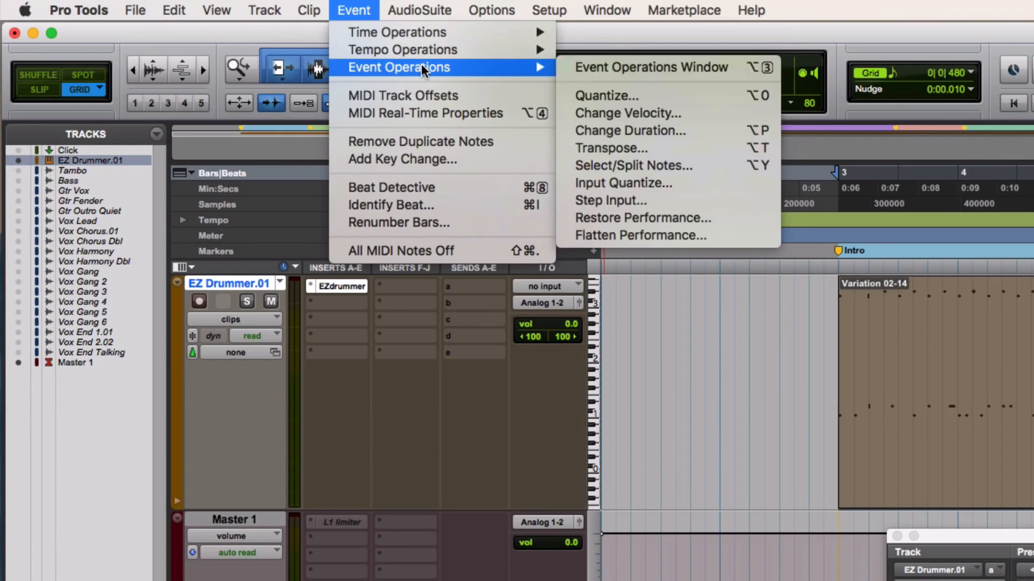
left_click(627, 96)
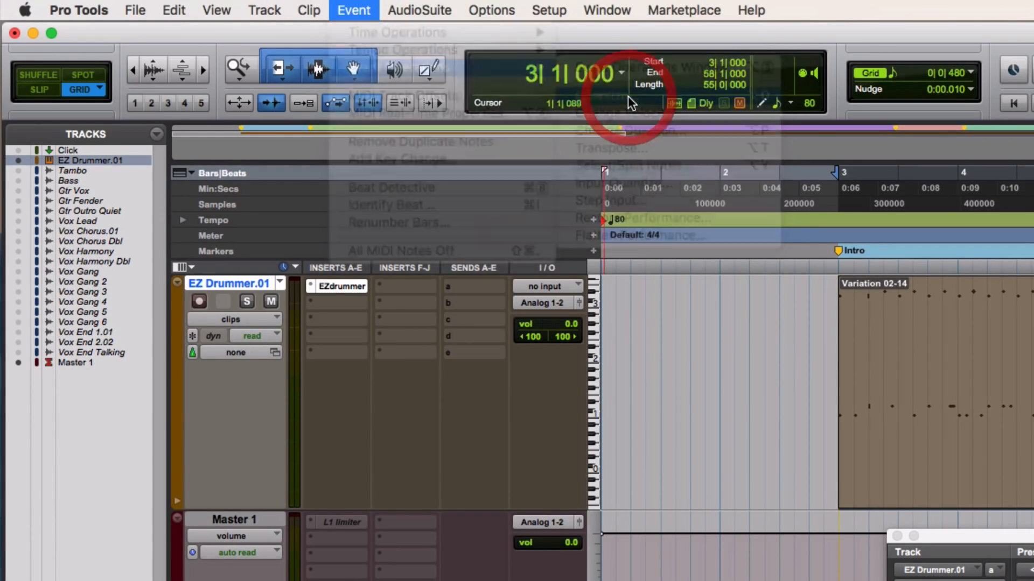
left_click_drag(1033, 464, 736, 236)
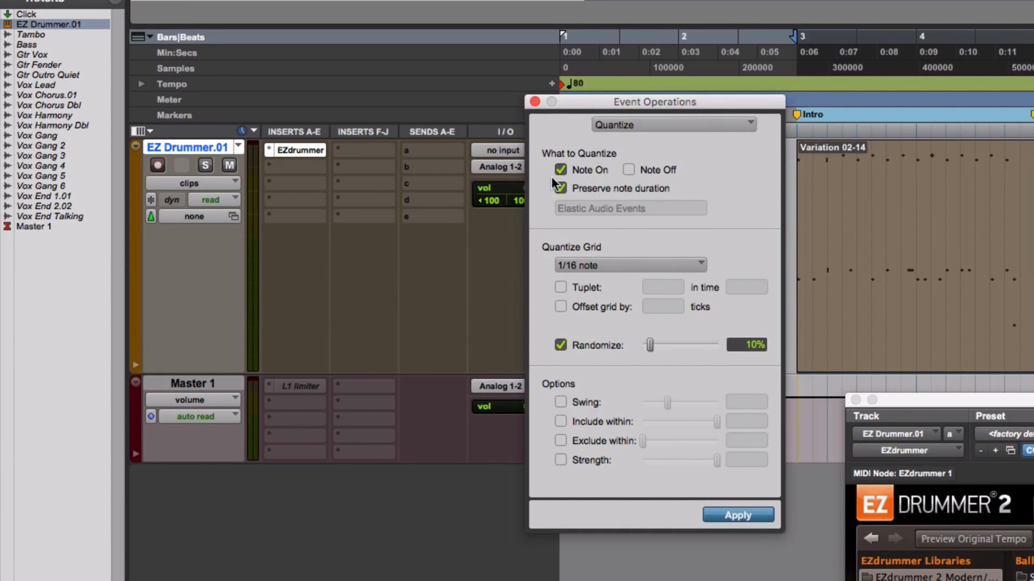
left_click(534, 102)
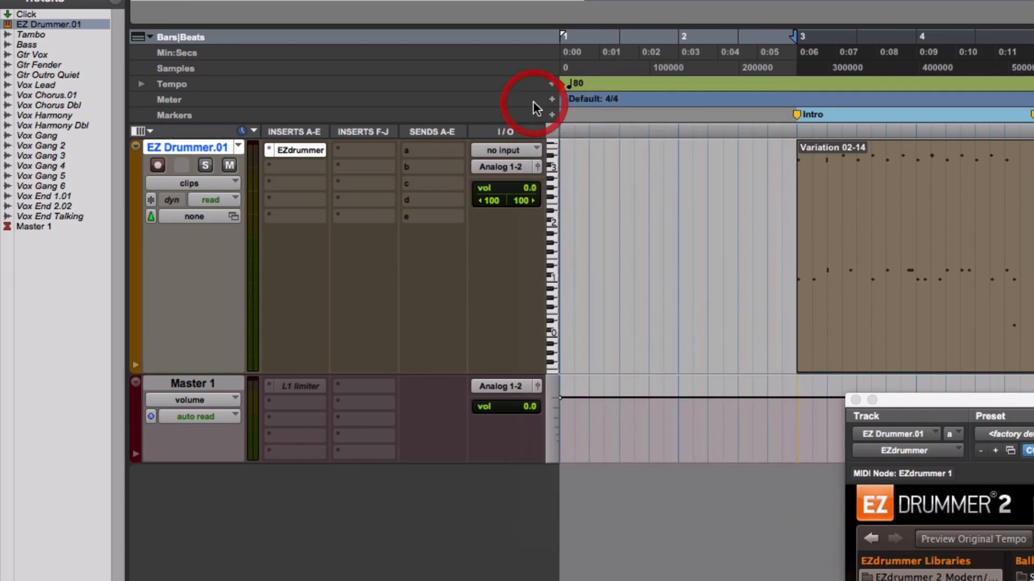
Step: Clear the clip selection by placing the playback position at 3|1|000, and show the arrangement from the intro through V2
left_click(790, 193)
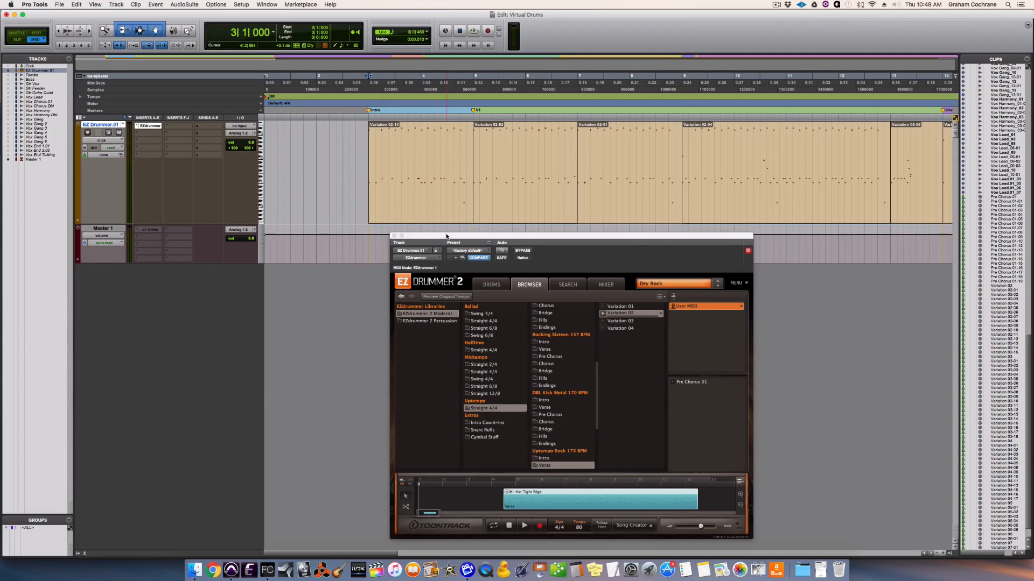
key("super+bracketleft")
key("super+bracketleft")
key("super+bracketleft")
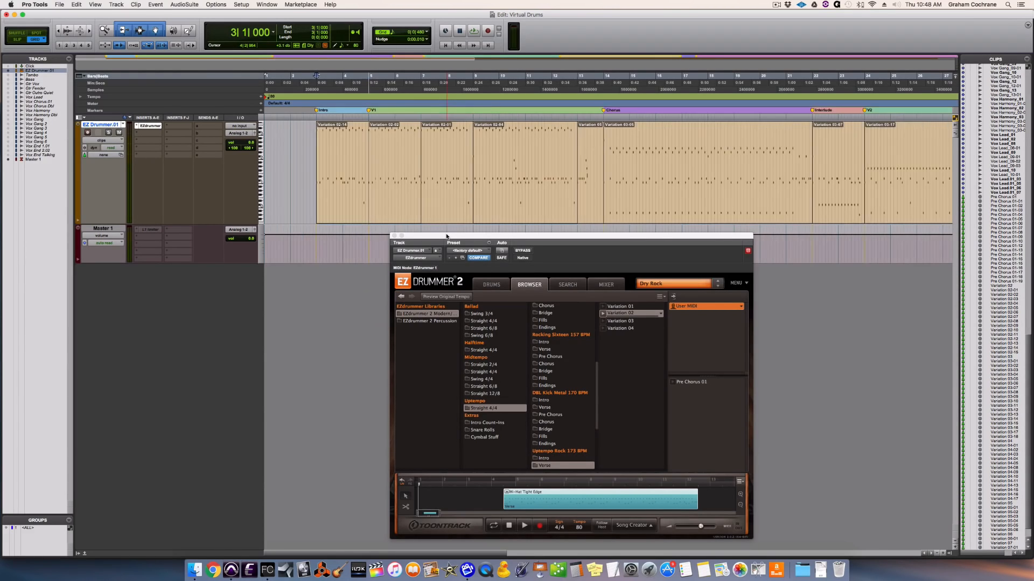